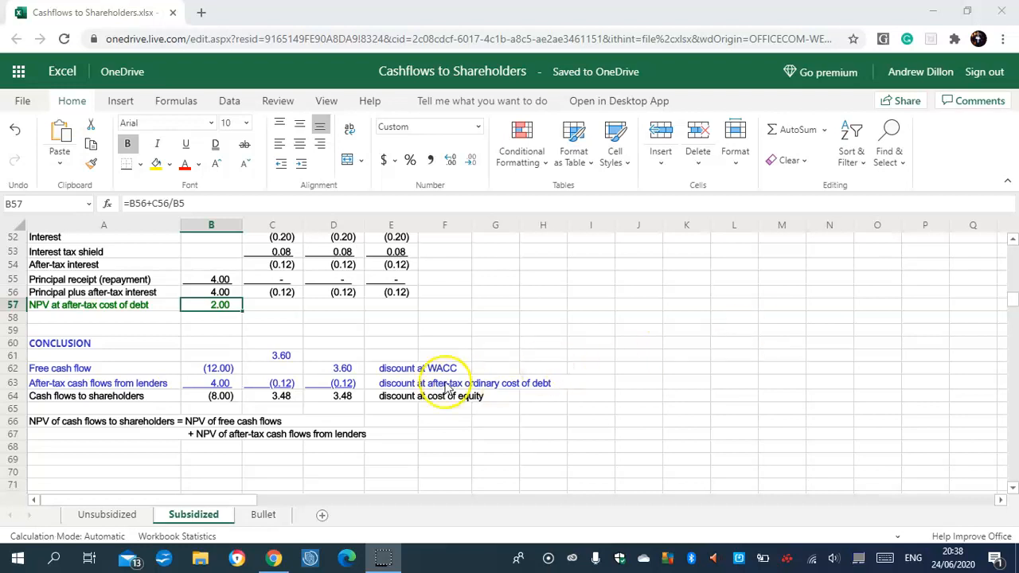
Step: Inspect the formulas for year 1 free cash flow and after-tax cash flows from lenders in the Subsidized sheet's conclusion
click(275, 357)
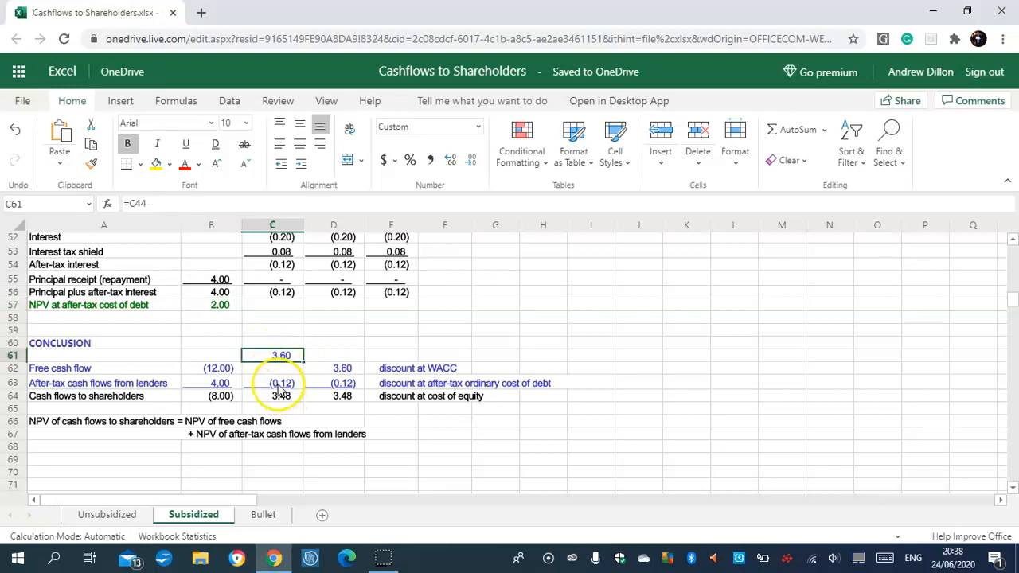
click(283, 385)
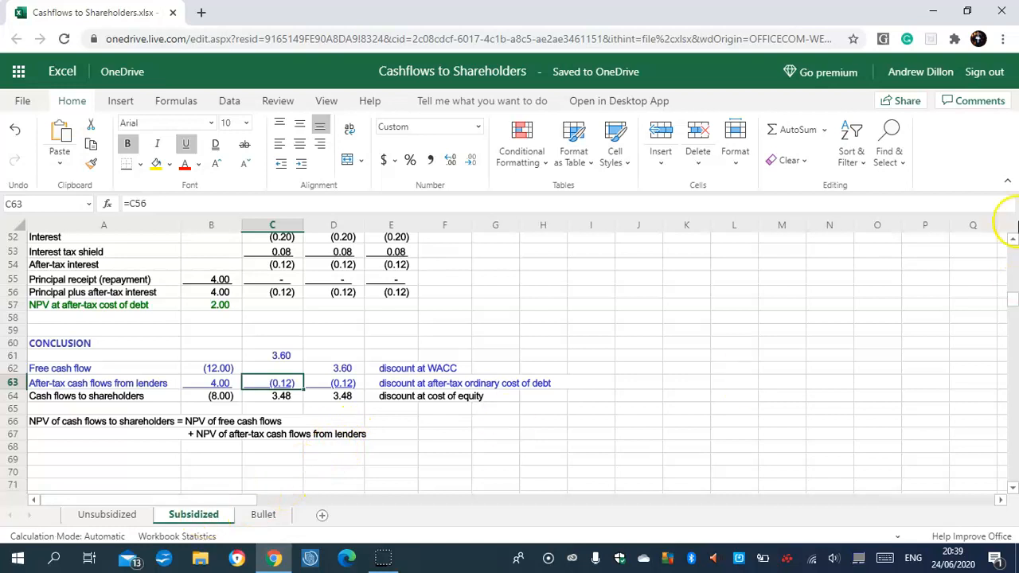
scroll(1013, 298, up, 3)
scroll(1014, 298, up, 12)
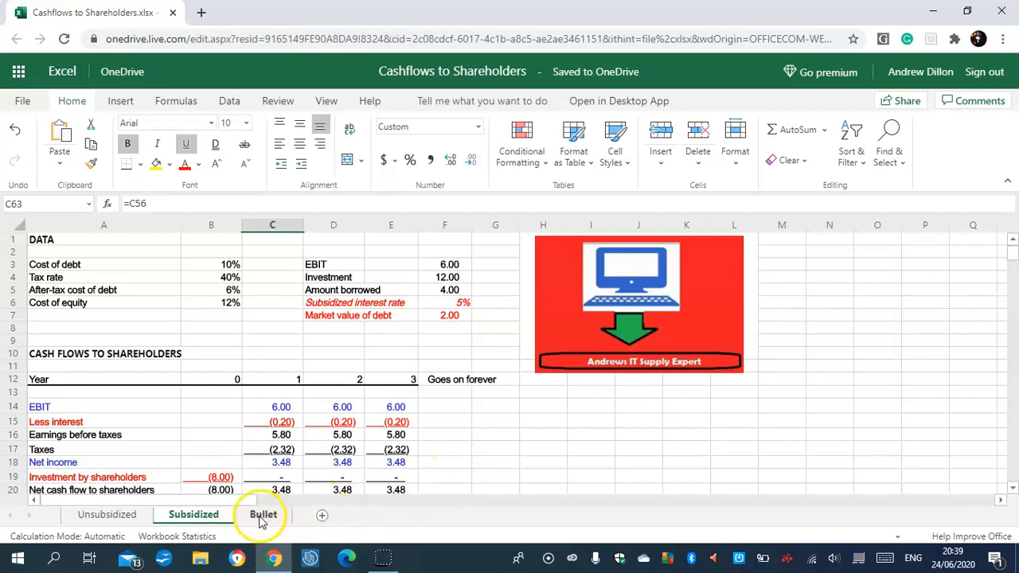
Step: On the Bullet sheet, calculate the after-tax cost of debt in B9 with =B7*(1-B8)
click(266, 518)
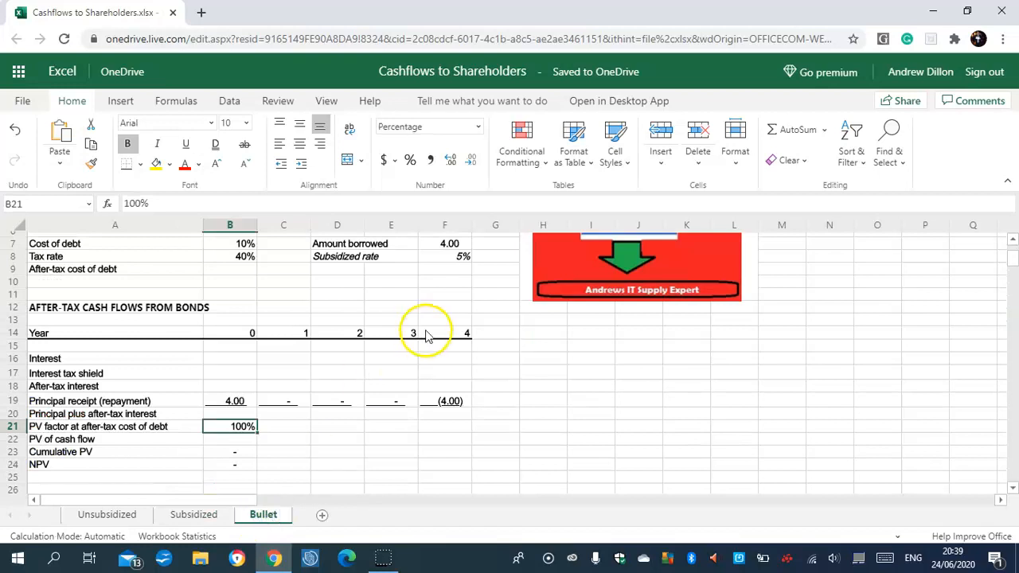
click(1013, 239)
click(229, 343)
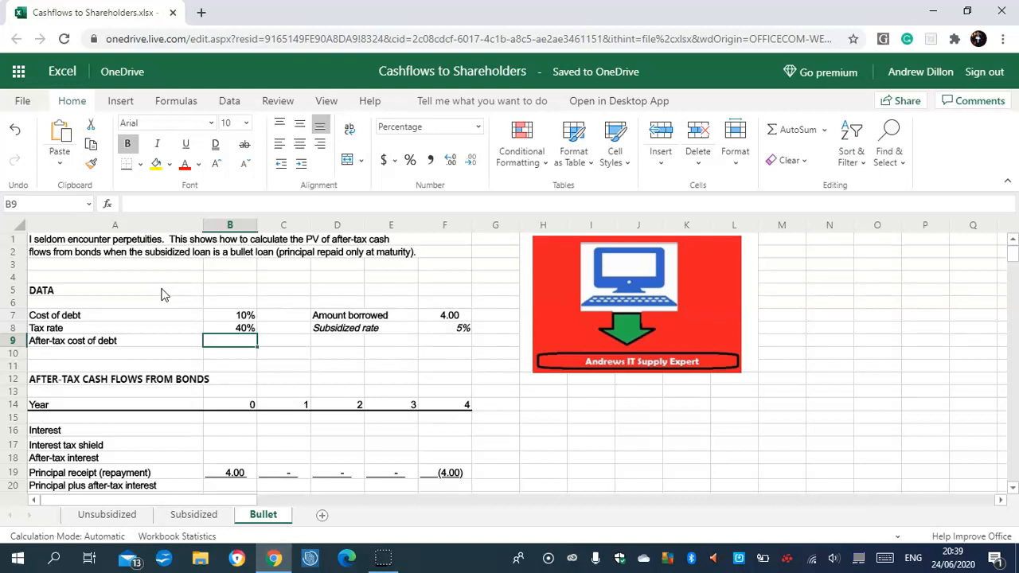
text(=B7)
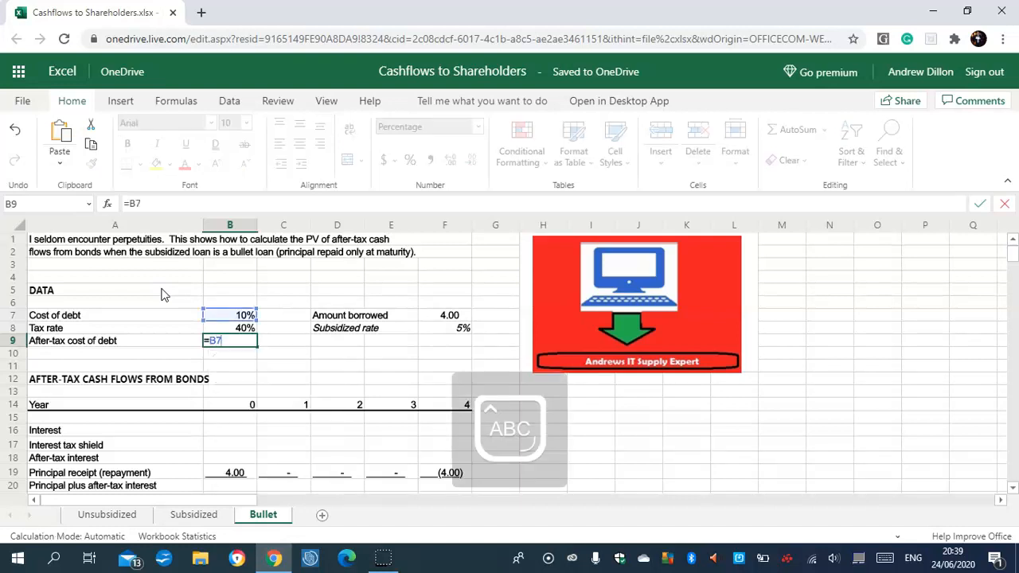
text(*(1-B8))
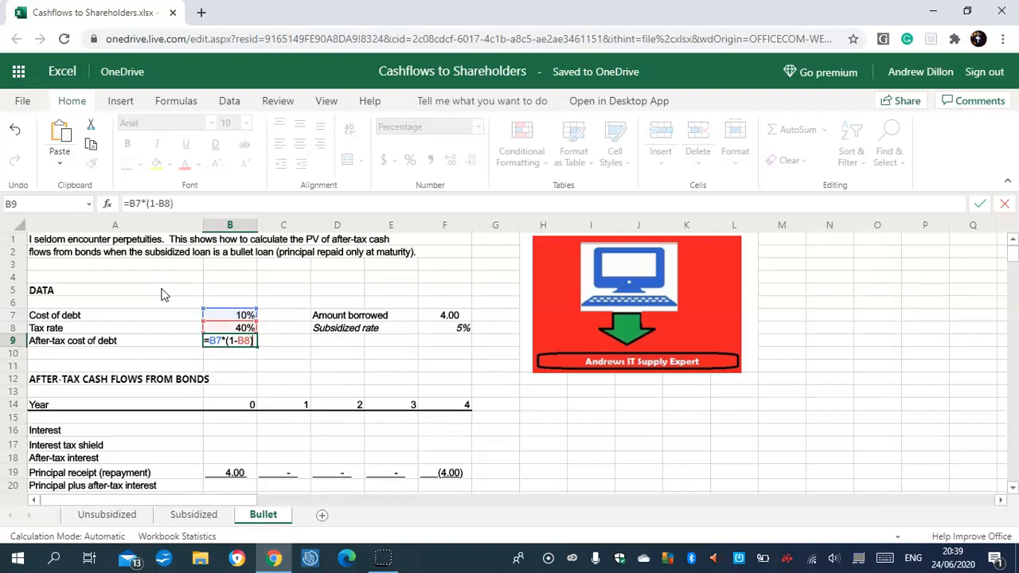
key(Return)
click(229, 349)
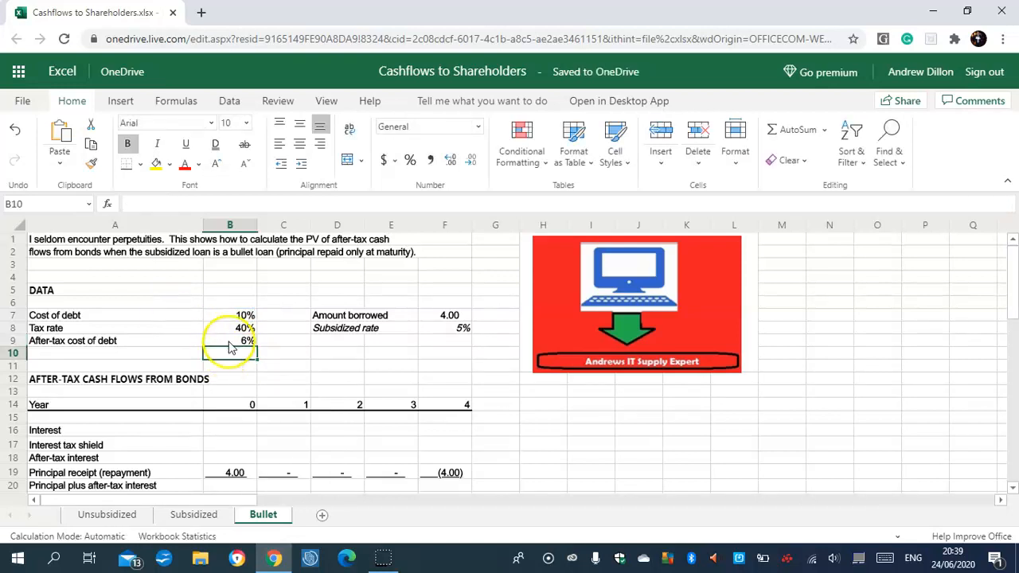
Step: Calculate the year 1 interest in C16 with =-$F$8*$F$7 and fill the formula across to year 4 in F16
drag(1014, 275, 1016, 295)
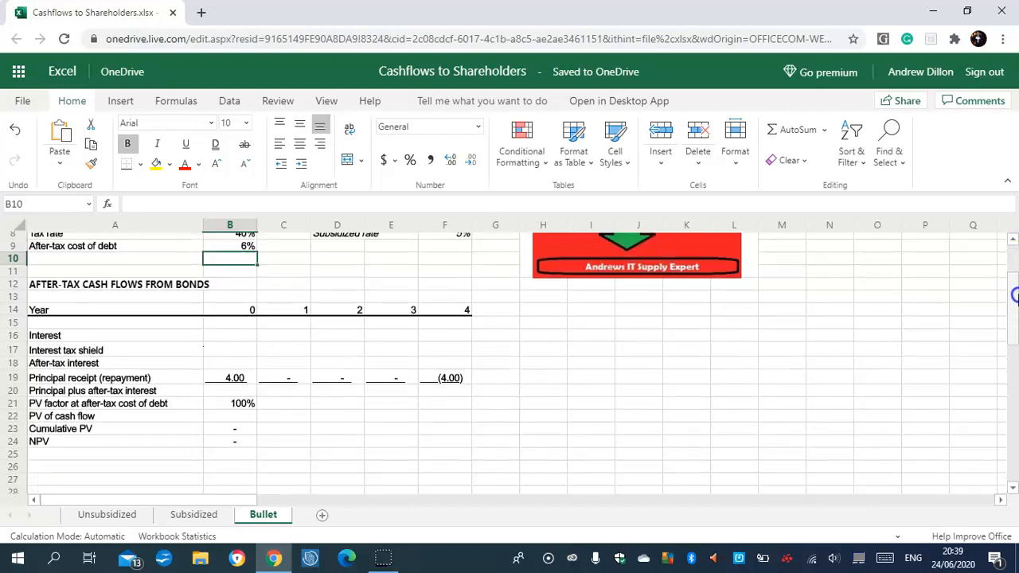
click(303, 338)
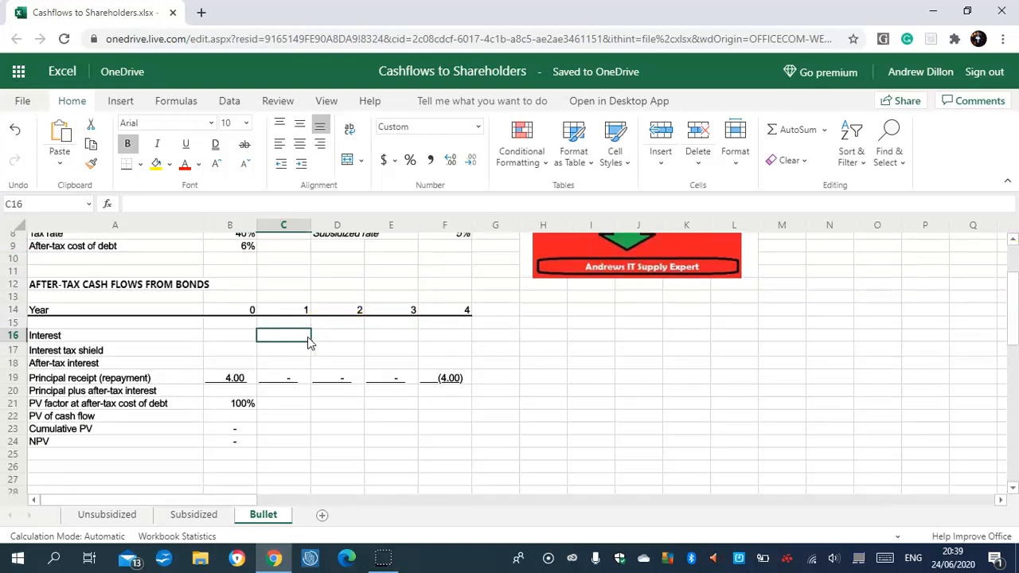
text(=)
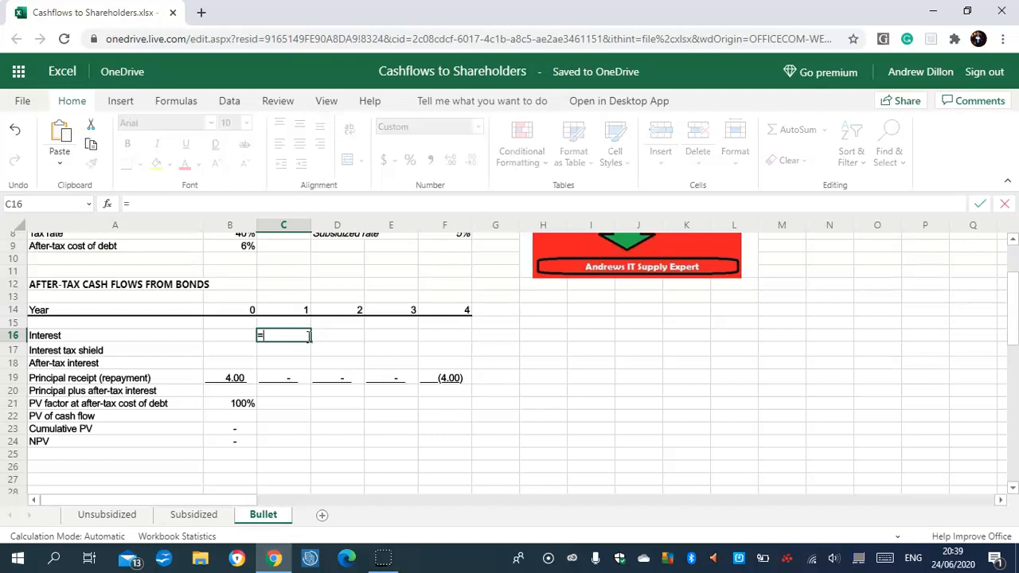
text(-$F$8)
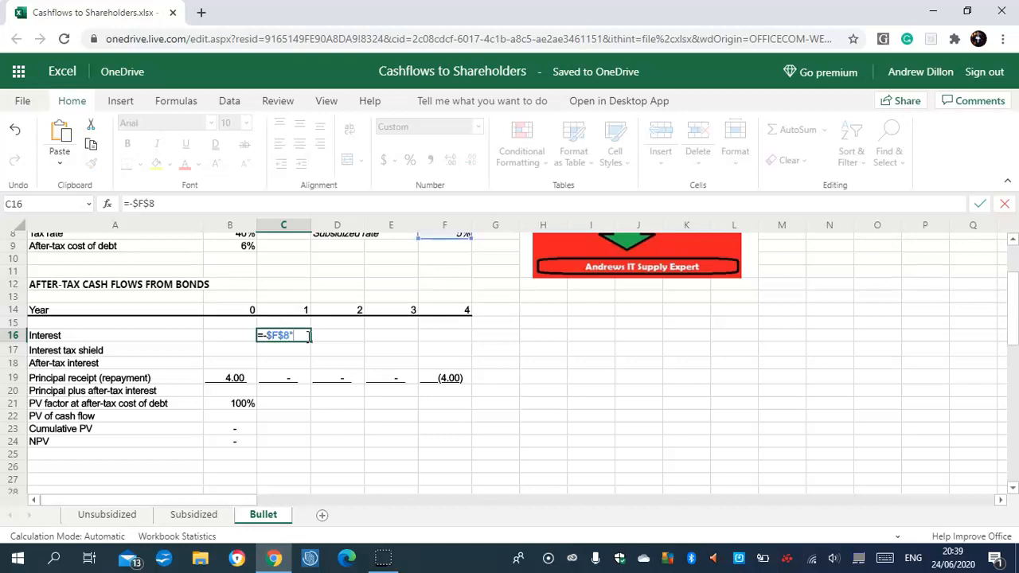
text(*$F$7)
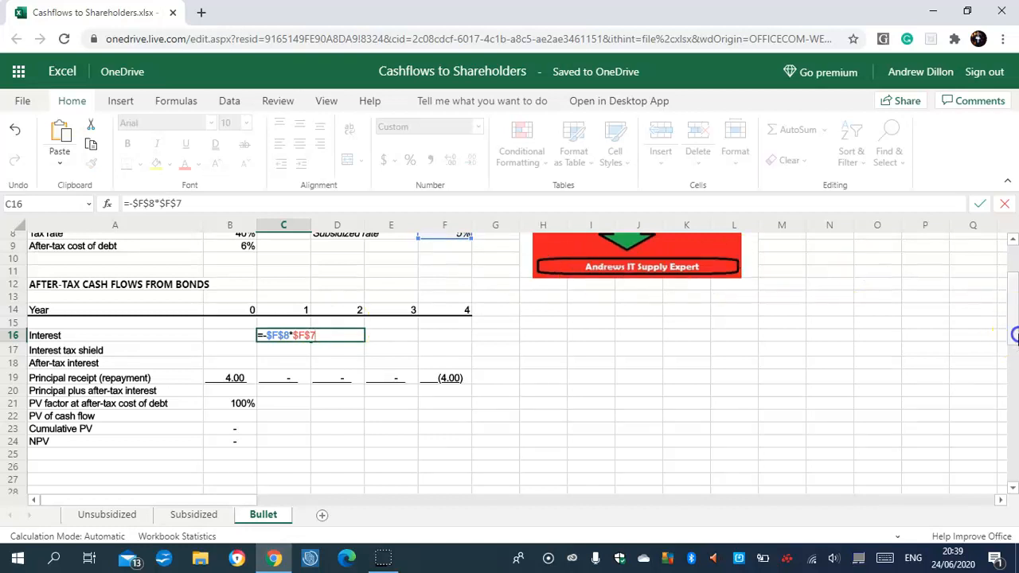
scroll(1011, 311, up, 3)
scroll(1014, 310, down, 1)
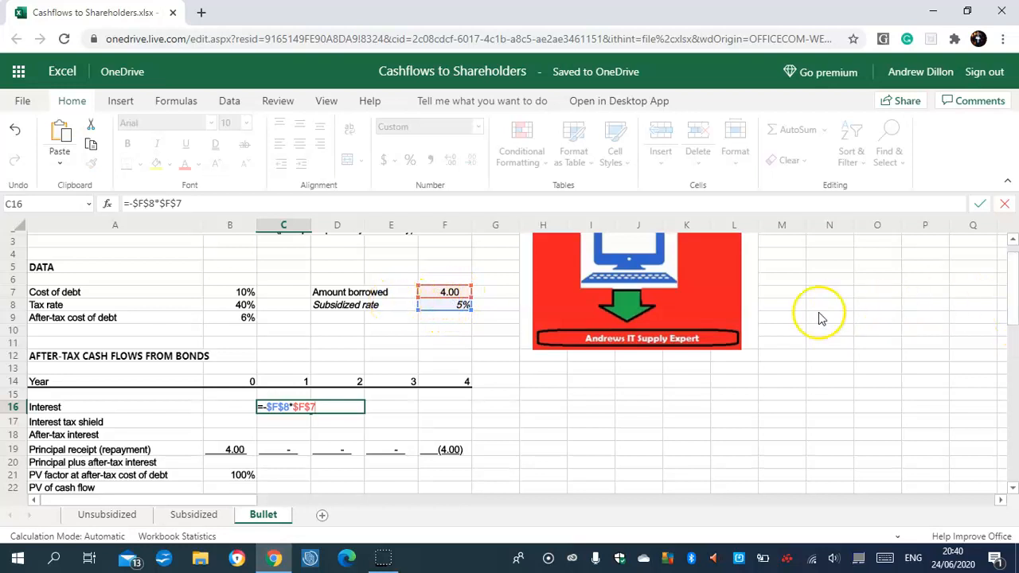
key(Return)
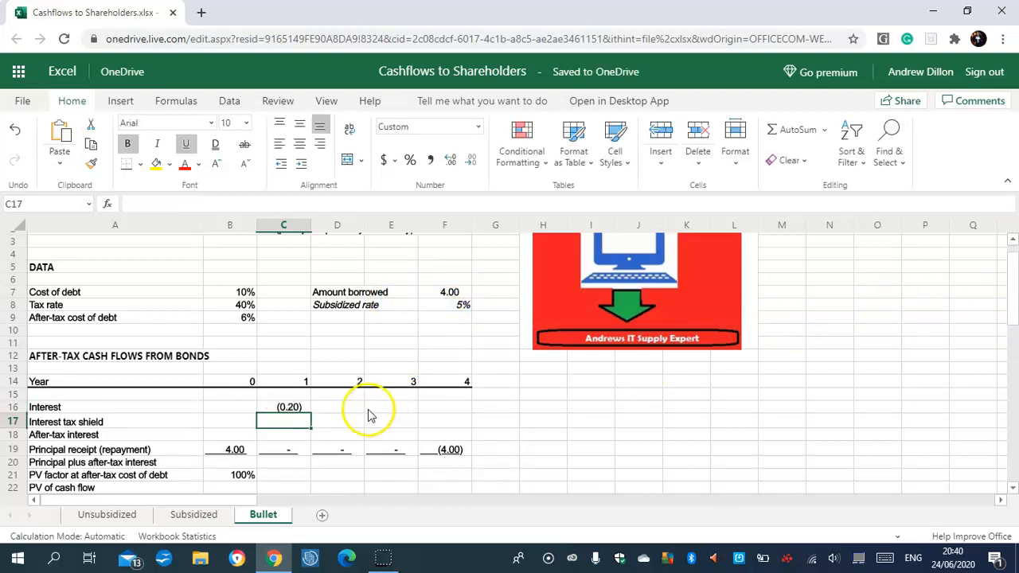
drag(290, 409, 439, 410)
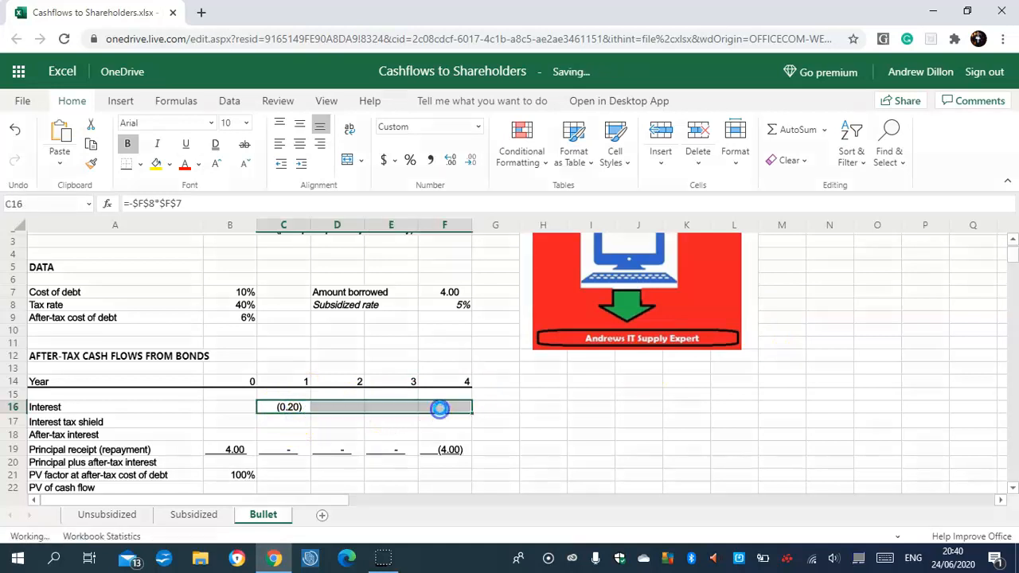
Step: Calculate the interest tax shield in C17 with =-C16*$B$8 and fill the formula across to F17
scroll(1011, 323, down, 2)
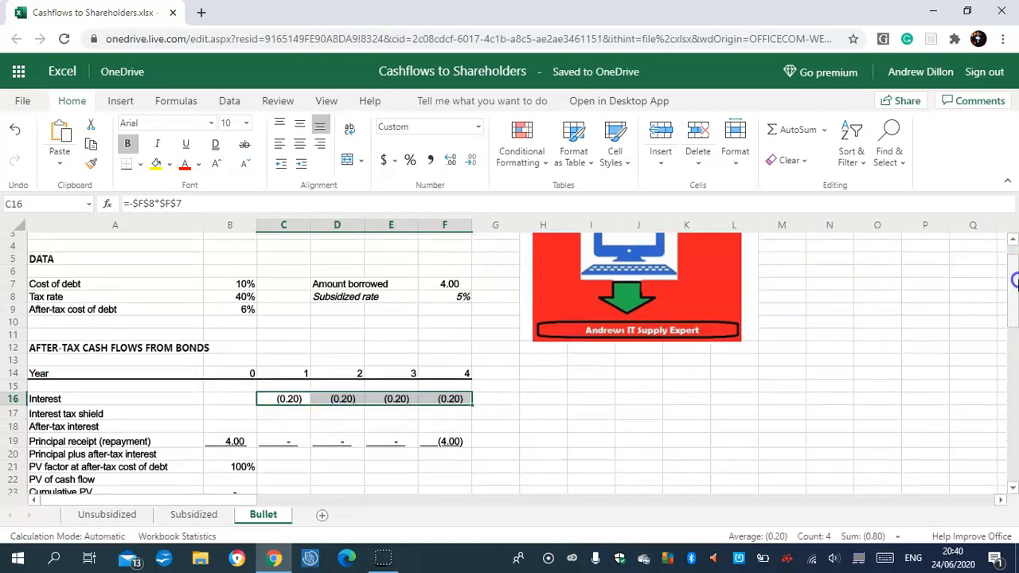
click(284, 351)
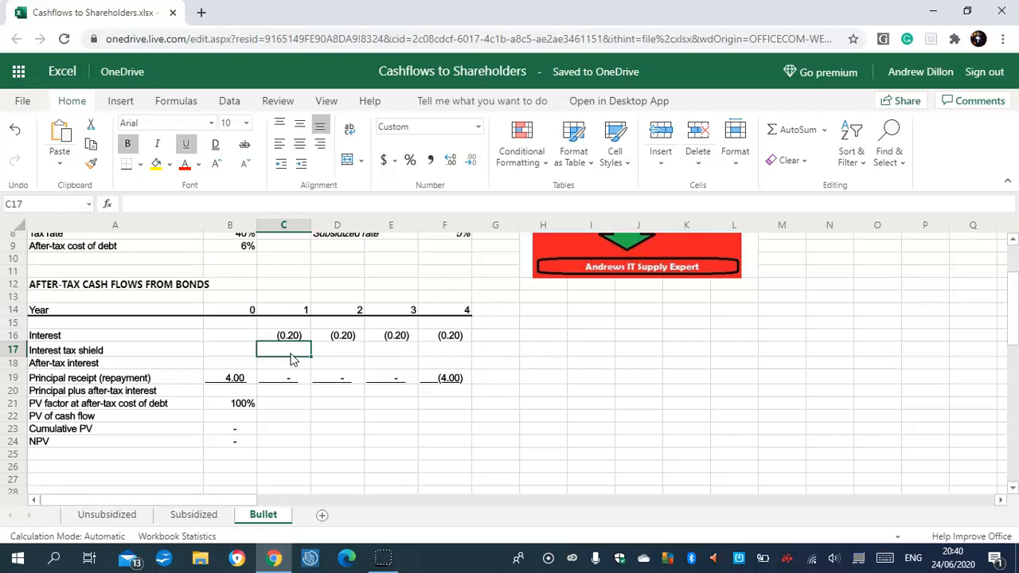
text(=)
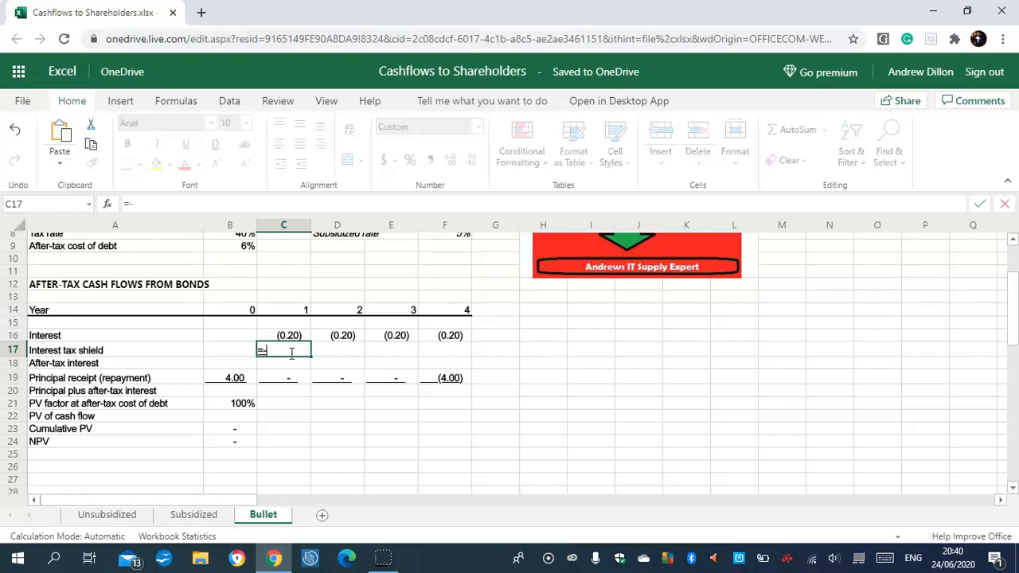
text(-C16)
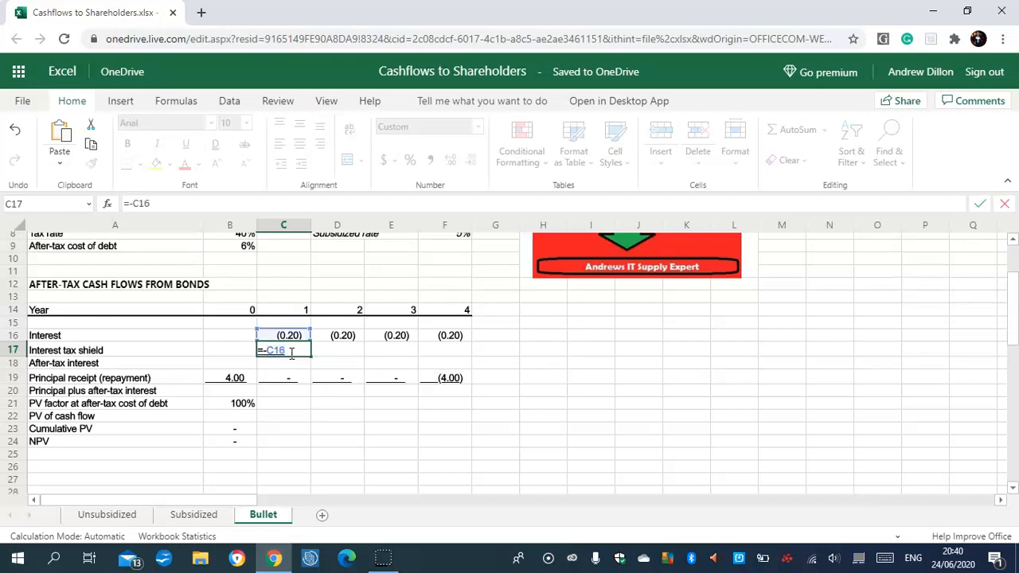
text(*$B$8)
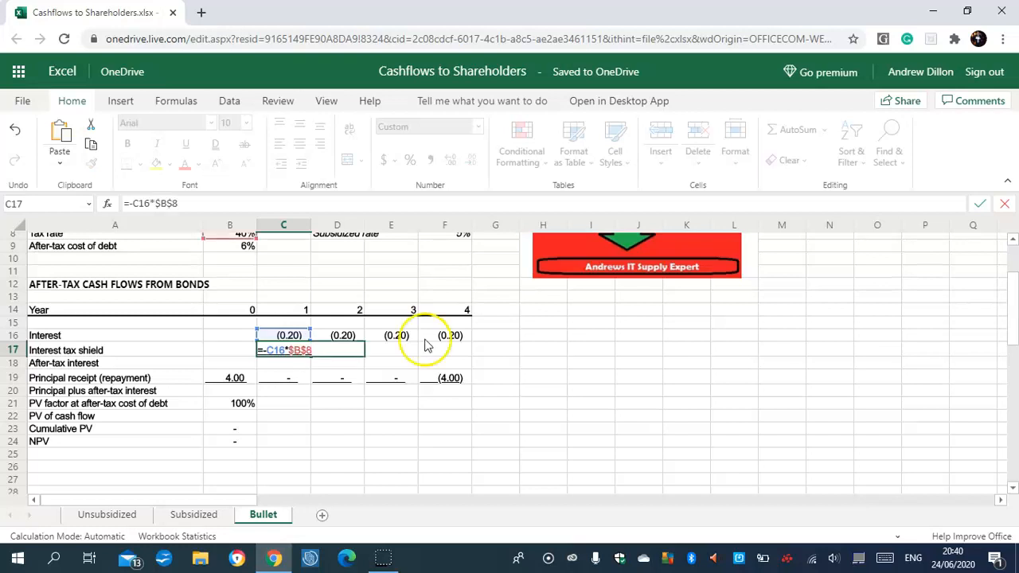
scroll(1005, 295, up, 2)
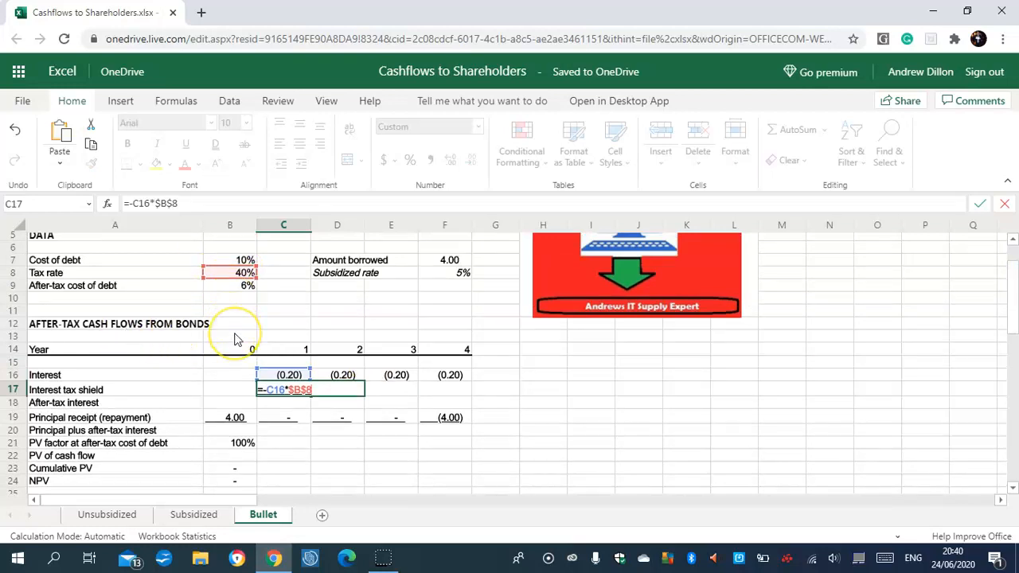
key(Return)
click(310, 390)
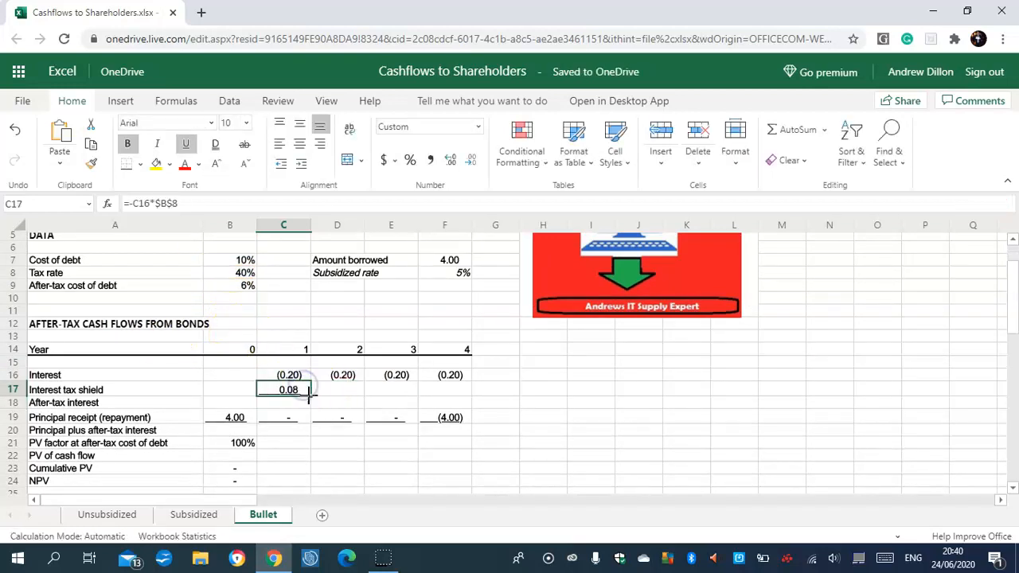
drag(314, 393, 444, 390)
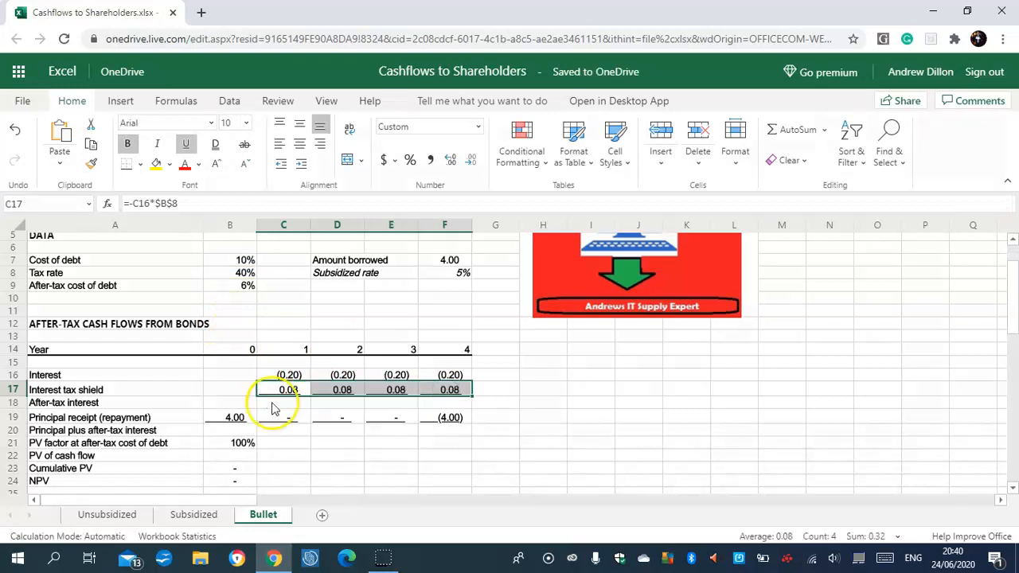
Step: Calculate the after-tax interest in C18 with =C16+C17 and fill the formula across to F18
click(295, 406)
click(304, 406)
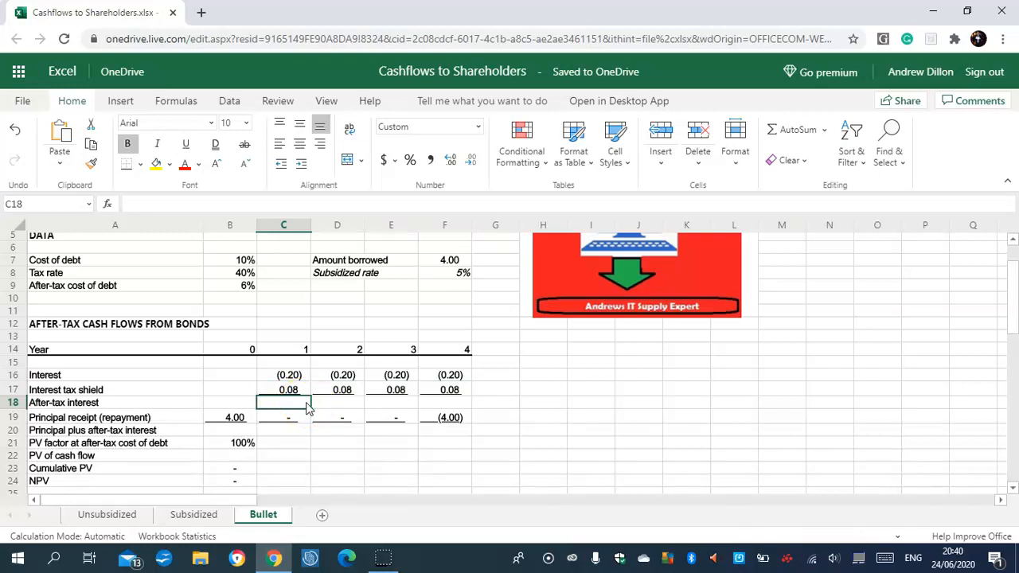
text(=)
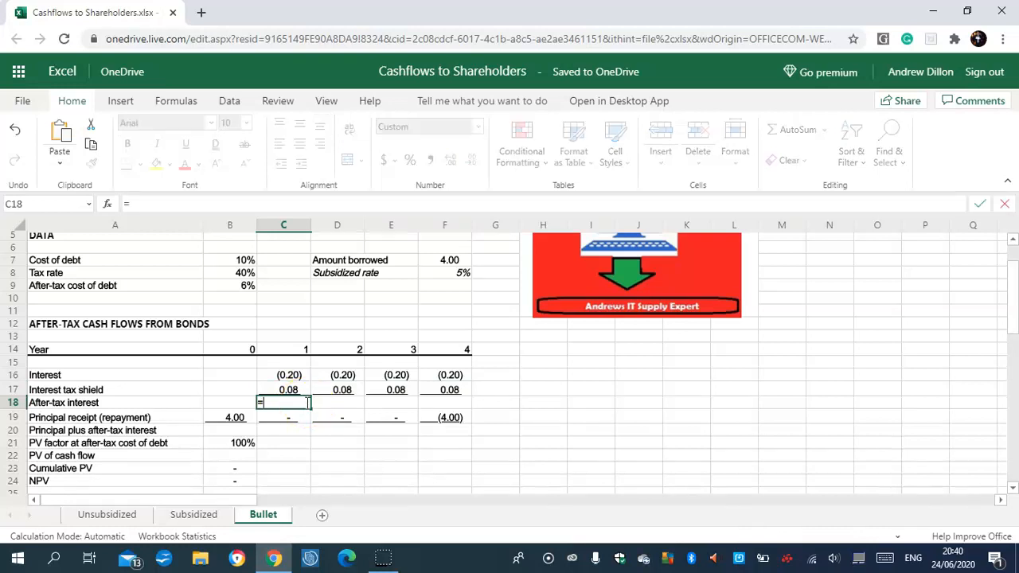
text(C16+C17)
key(Return)
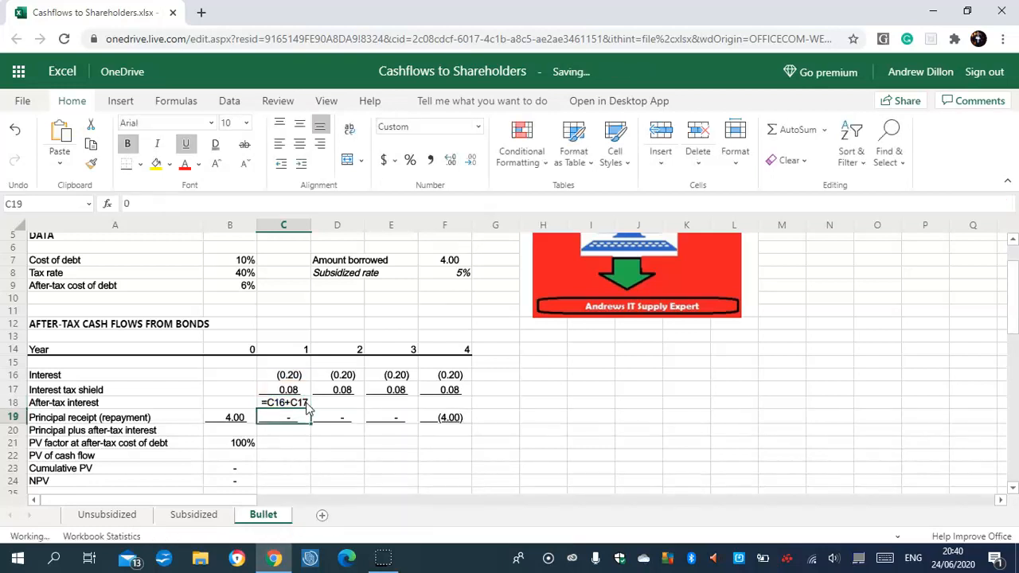
click(294, 402)
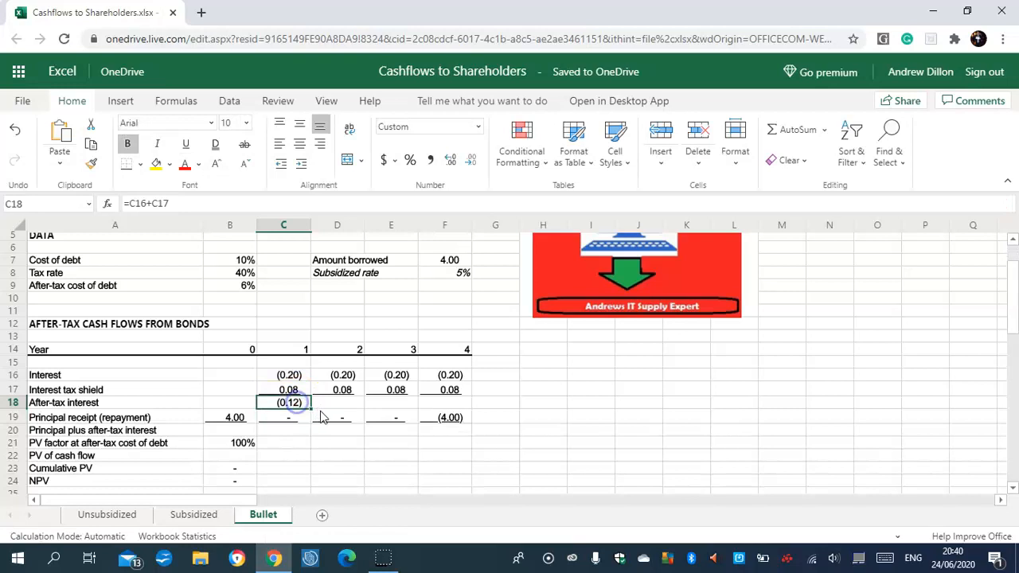
drag(311, 410, 422, 416)
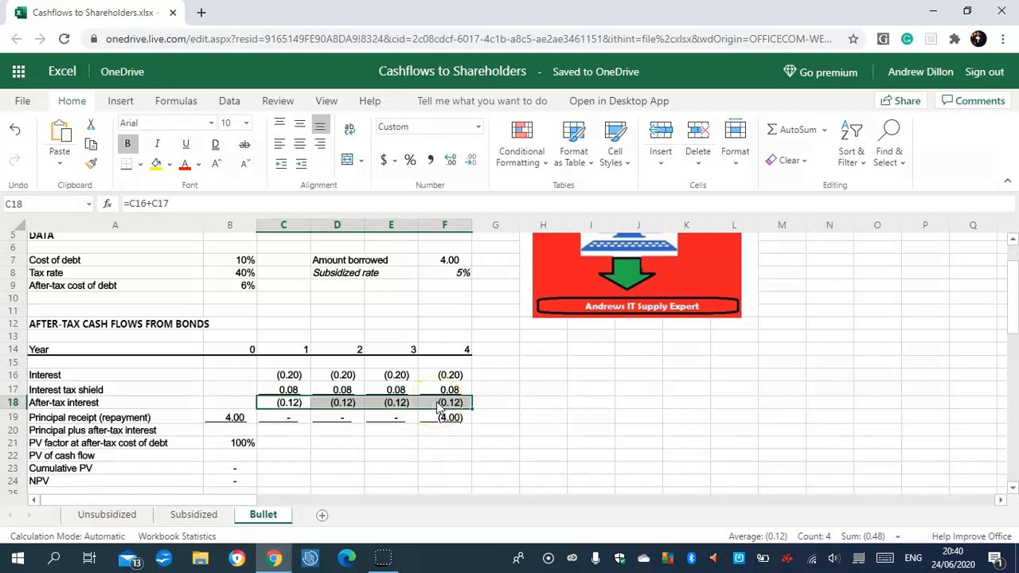
Step: Calculate principal plus after-tax interest in B20 with =B19+B18, fill it across to F20, and check the year 4 and year 0 formulas
click(238, 432)
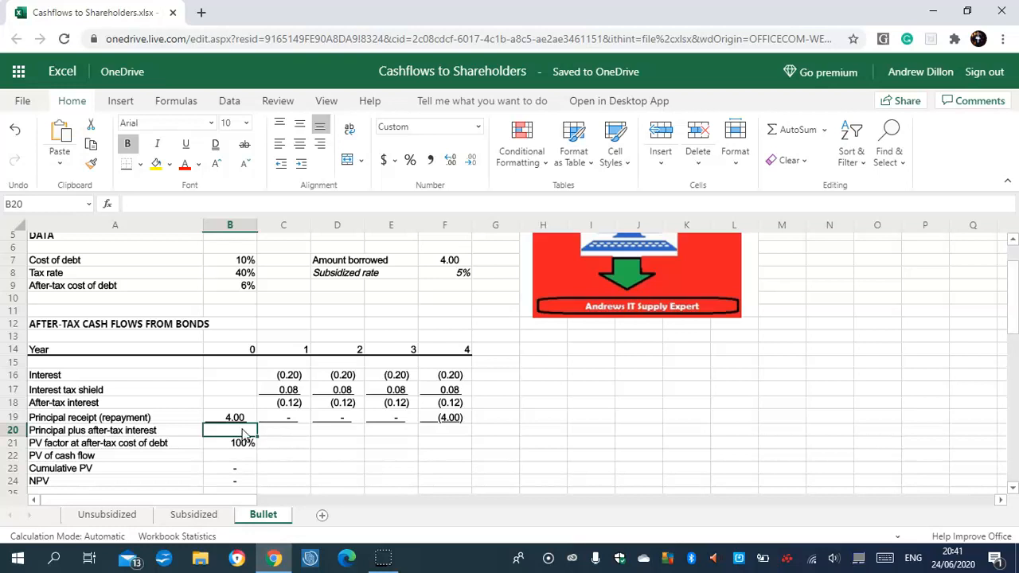
text(=B)
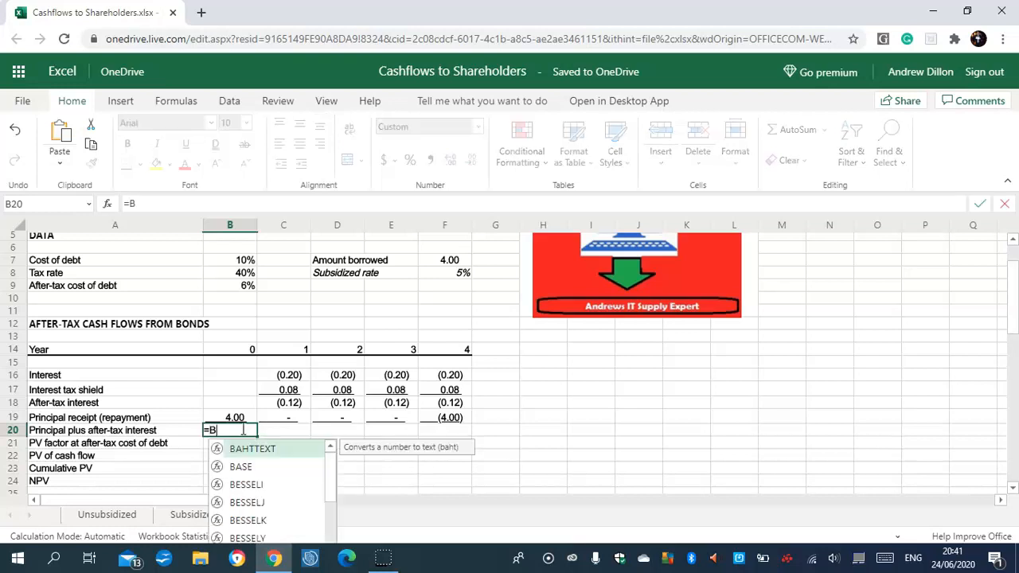
text(19+B18)
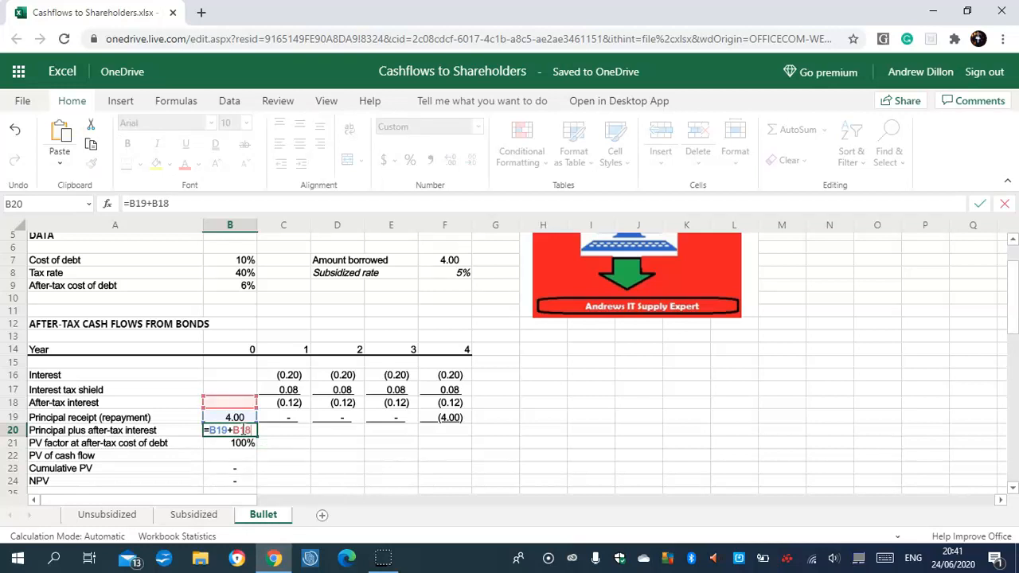
key(Return)
click(236, 428)
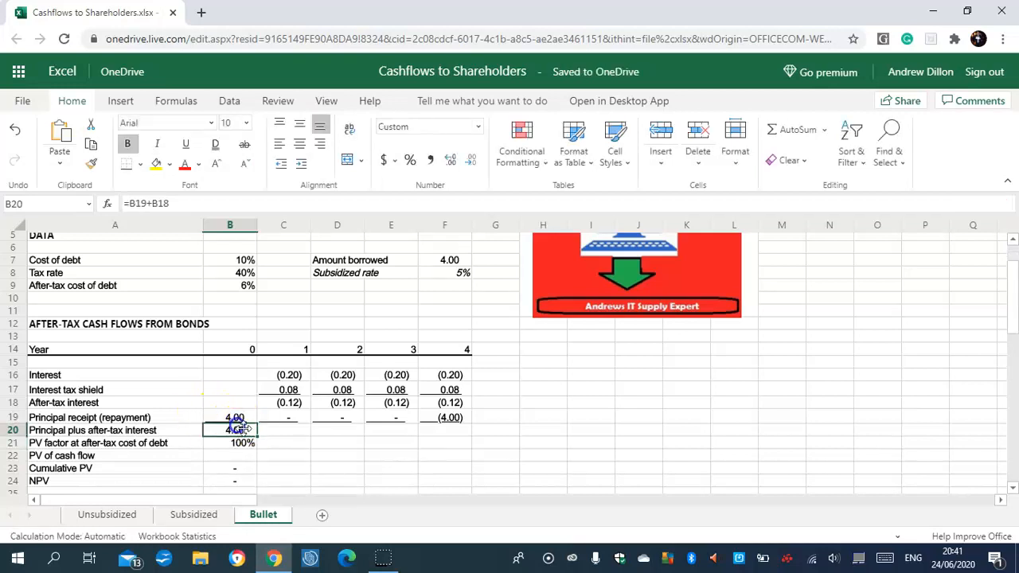
drag(259, 437, 432, 437)
click(453, 437)
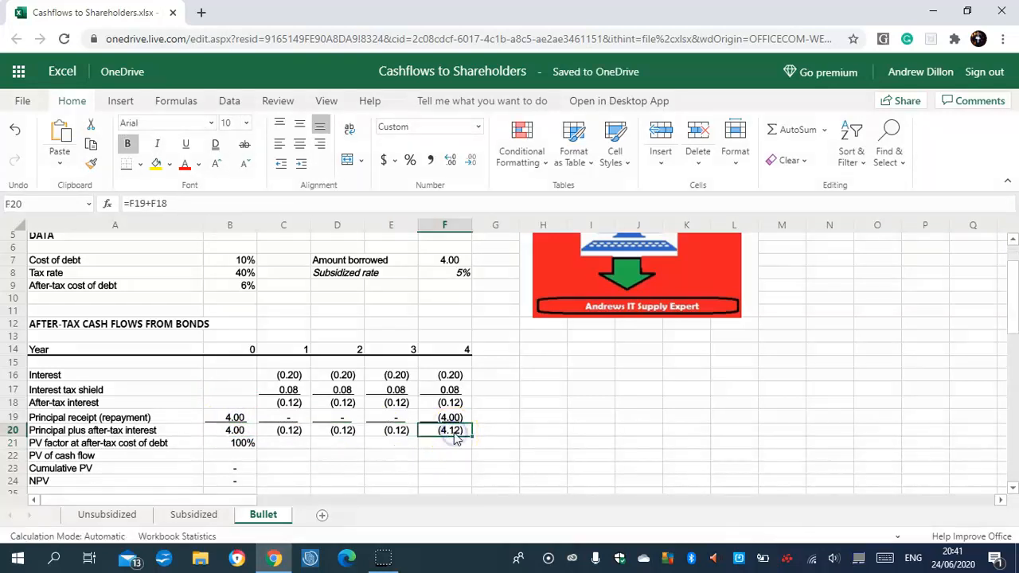
click(244, 431)
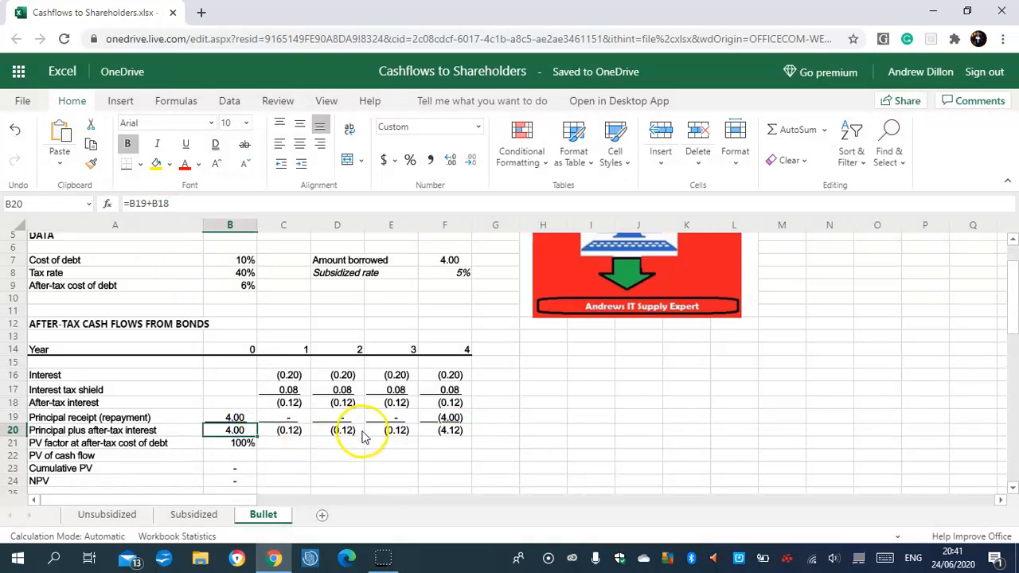
Step: Calculate the year 1 PV factor at after-tax cost of debt in C21 with =B21/(1+$B$9)
drag(363, 437, 402, 434)
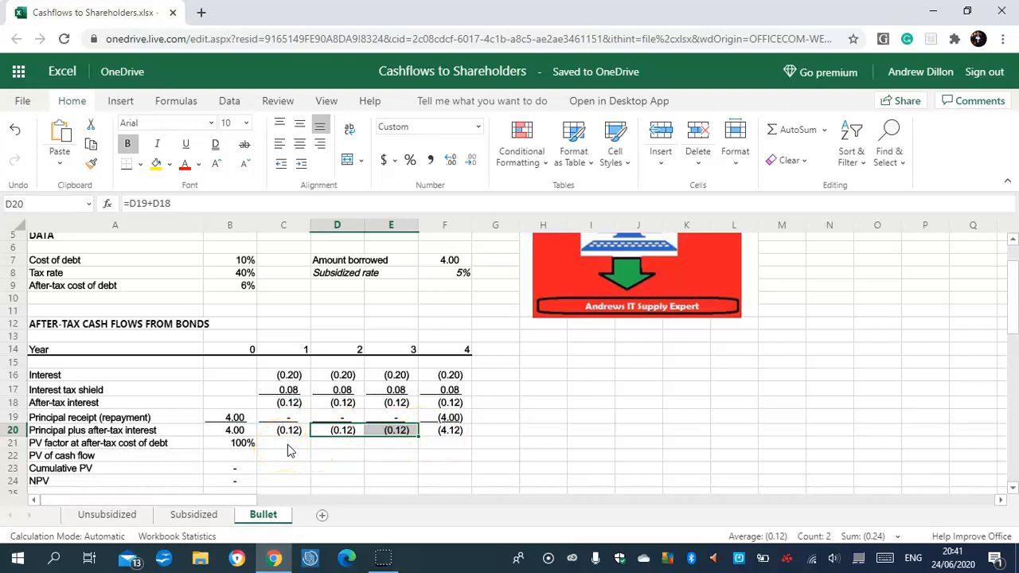
click(288, 448)
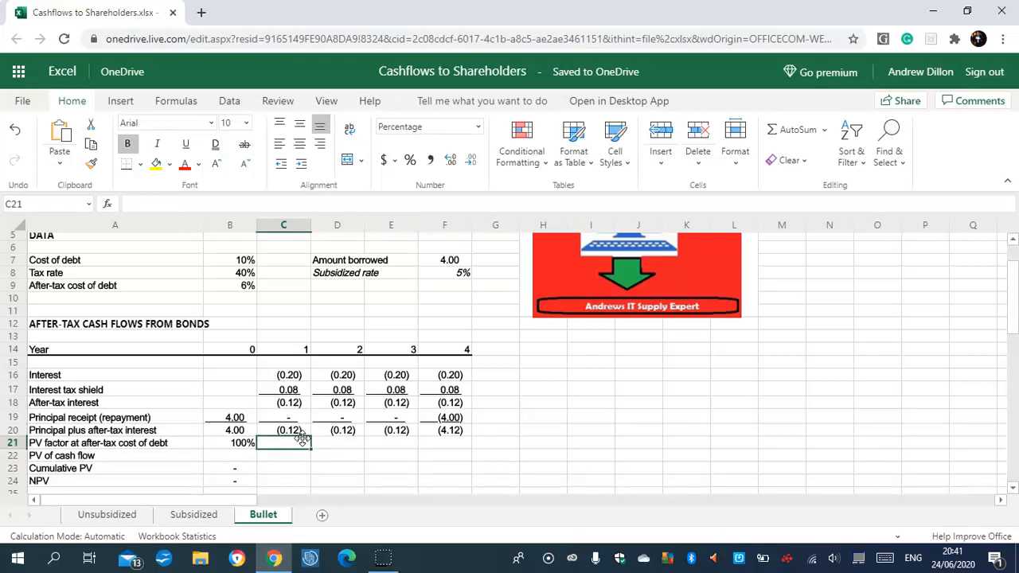
text(=B21)
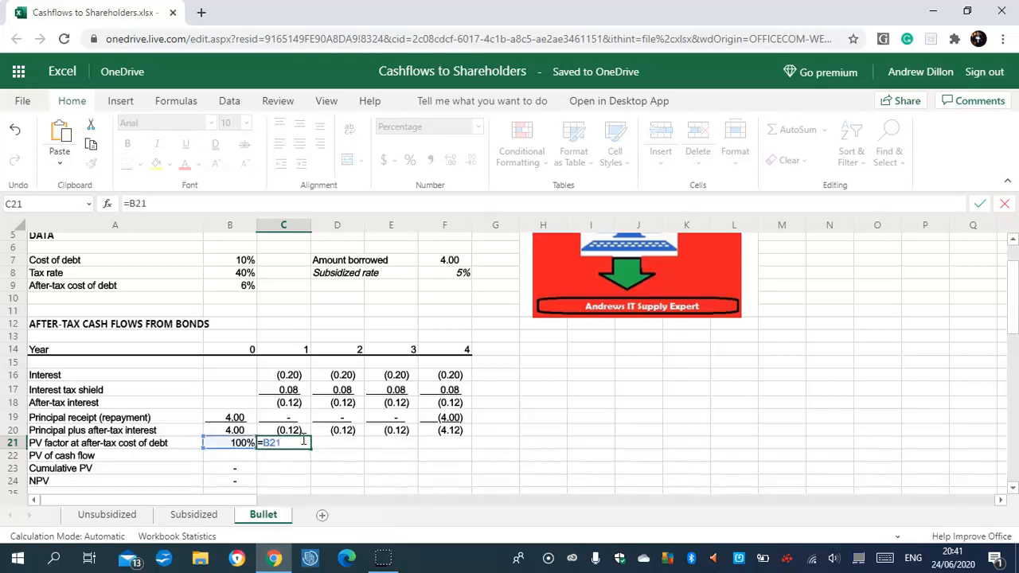
text(/(1+$B$9))
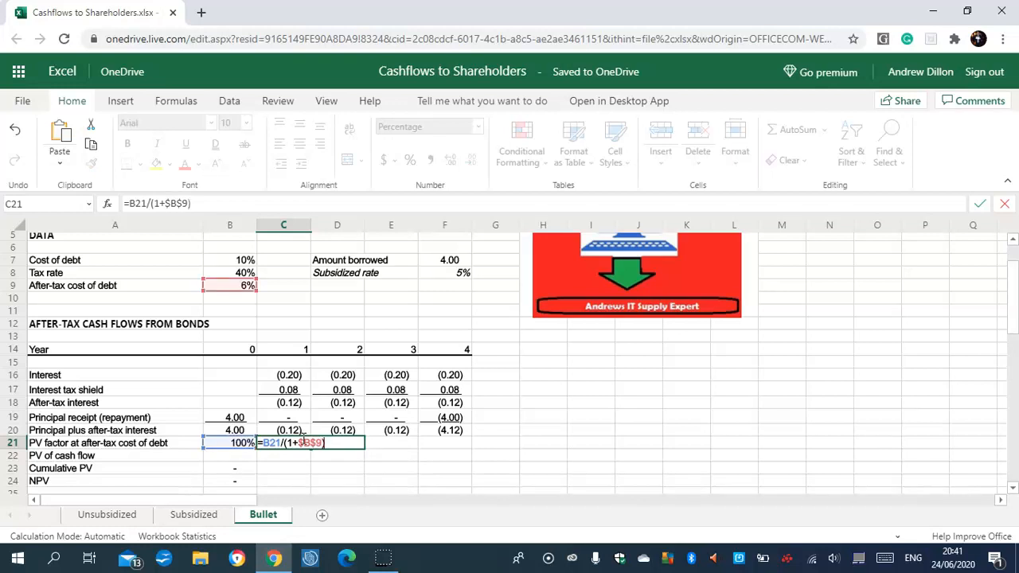
key(Return)
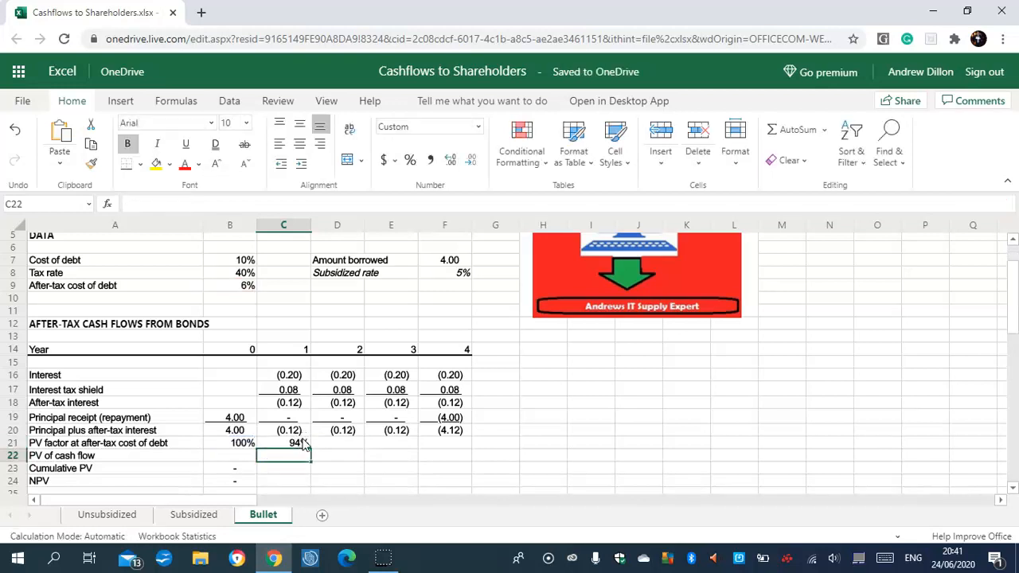
Step: Fill the PV factor formula from C21 across to F21 and check the formulas for years 2 to 4
click(238, 443)
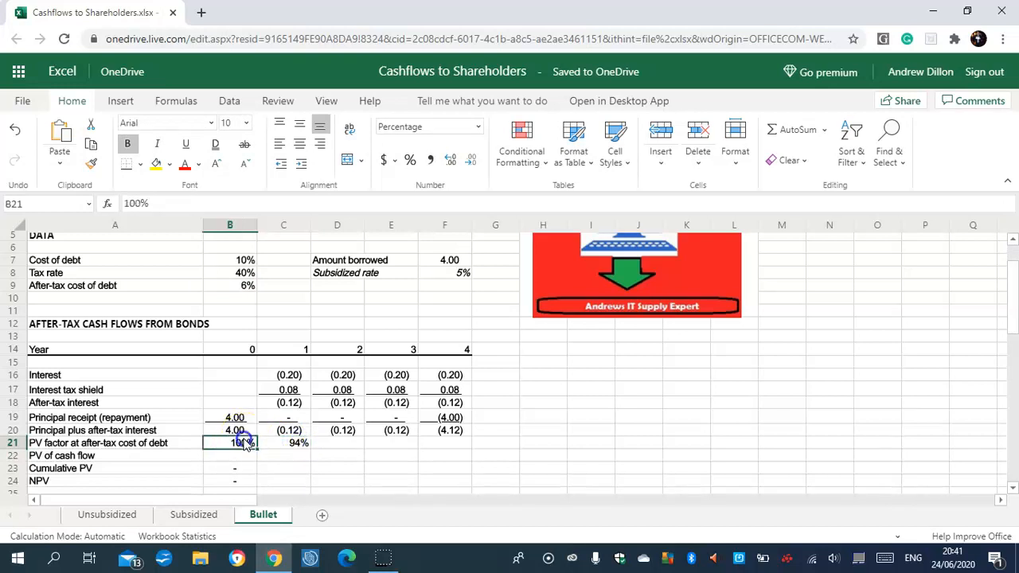
click(284, 443)
drag(310, 448, 440, 446)
click(353, 448)
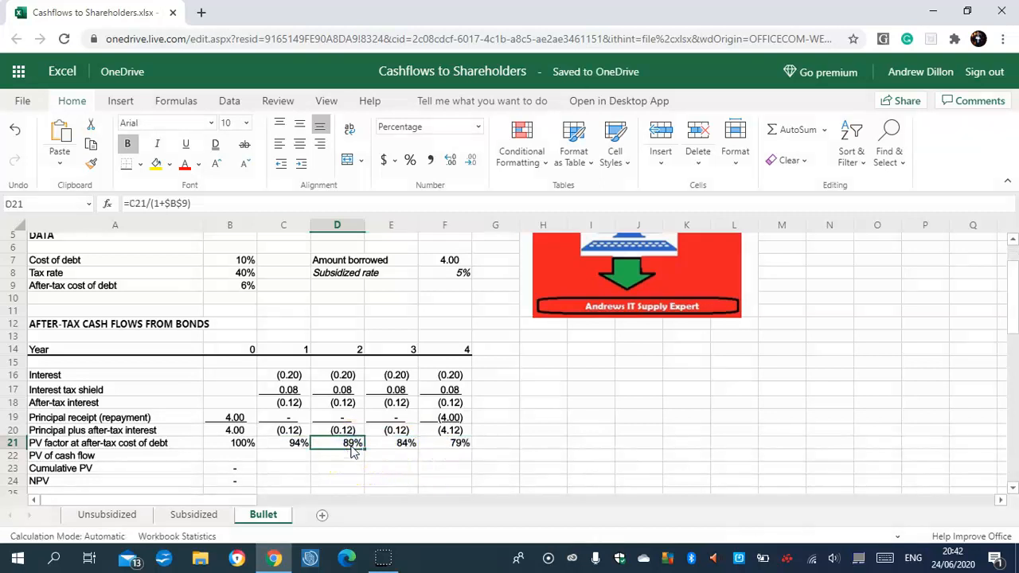
click(402, 447)
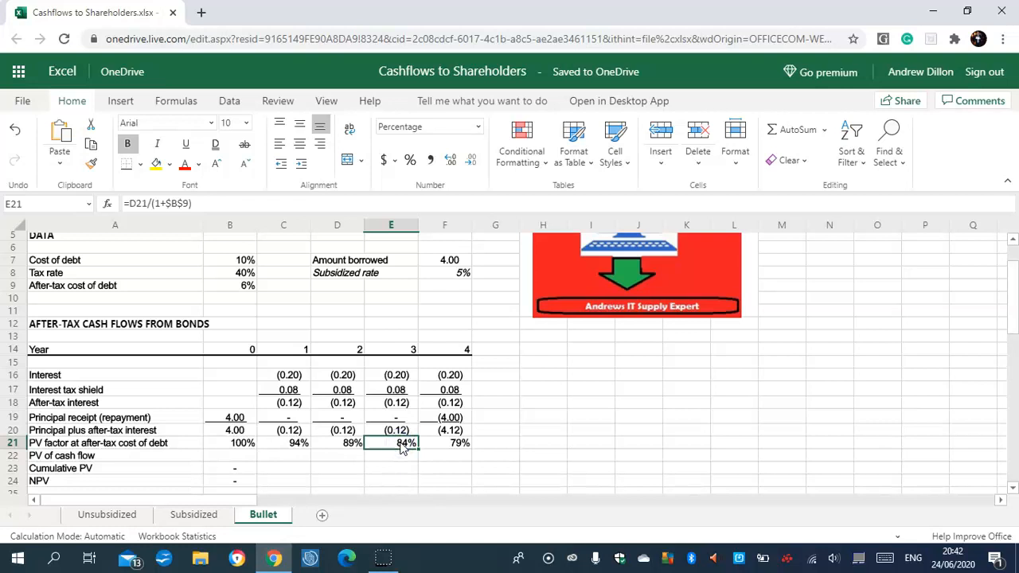
click(462, 446)
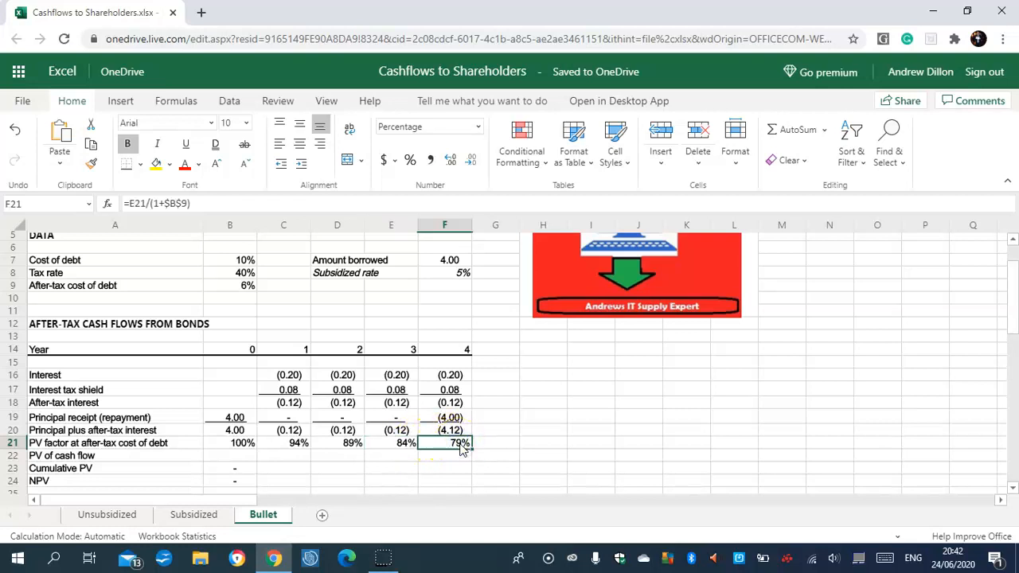
Step: Calculate the PV of cash flow in B22 with =B20*B21 and fill the formula across to F22
click(251, 460)
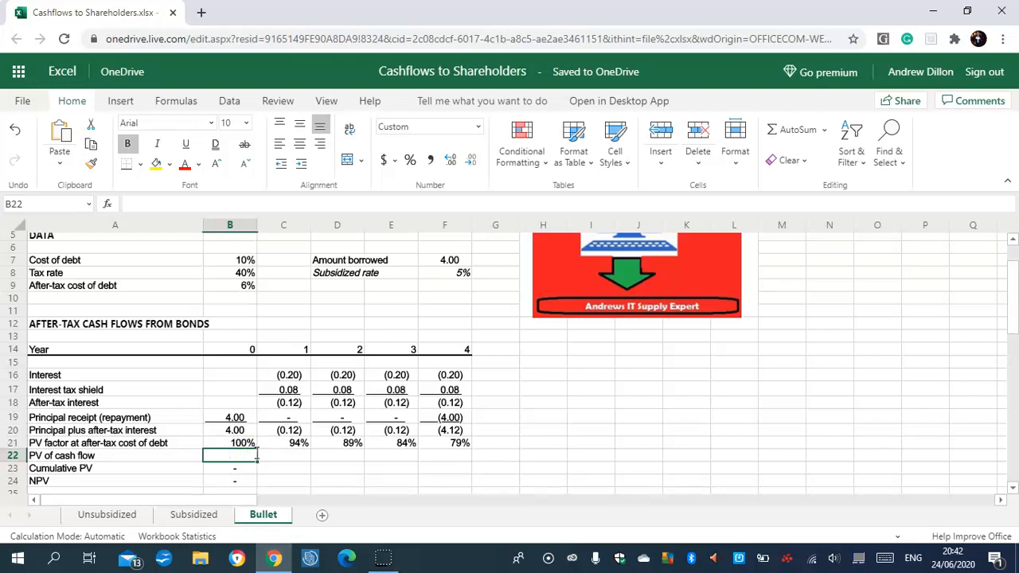
text(=B20)
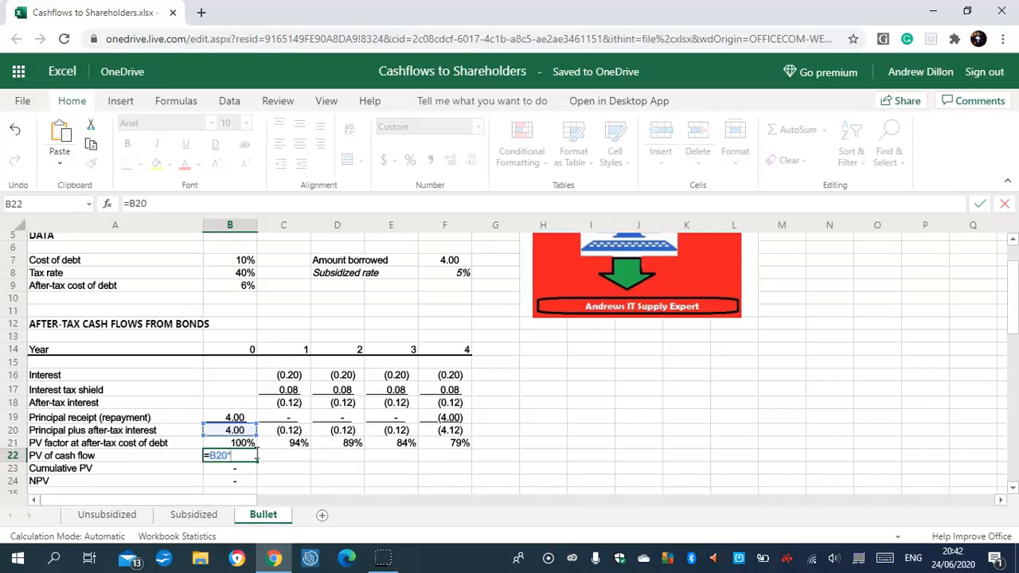
text(*B21)
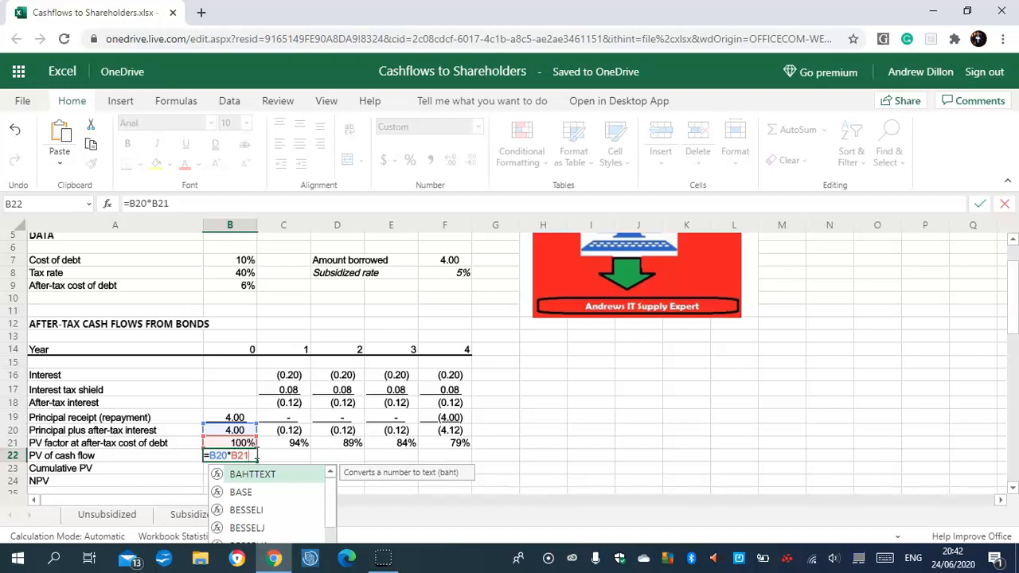
key(Return)
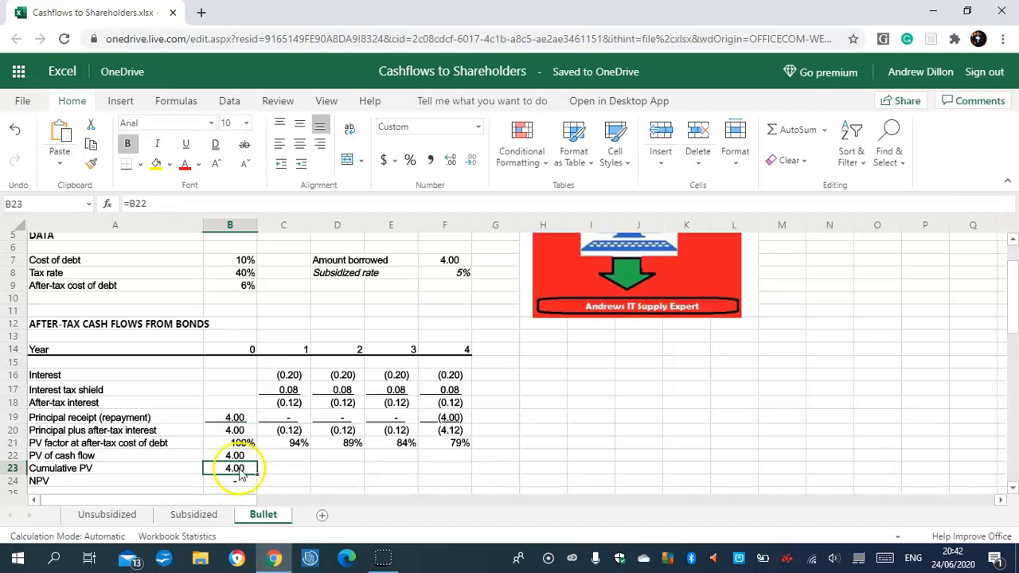
click(235, 455)
drag(257, 462, 449, 460)
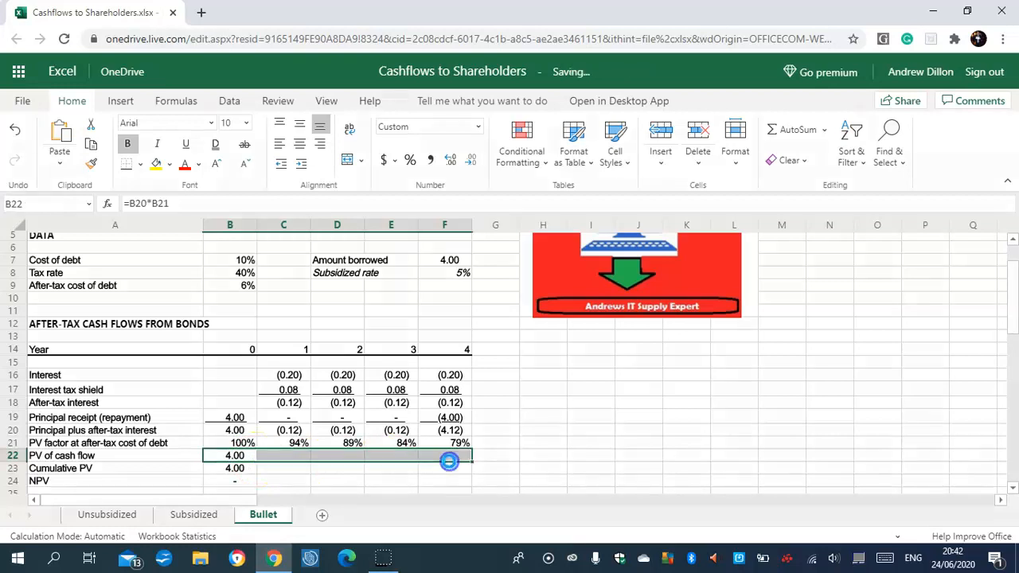
click(392, 469)
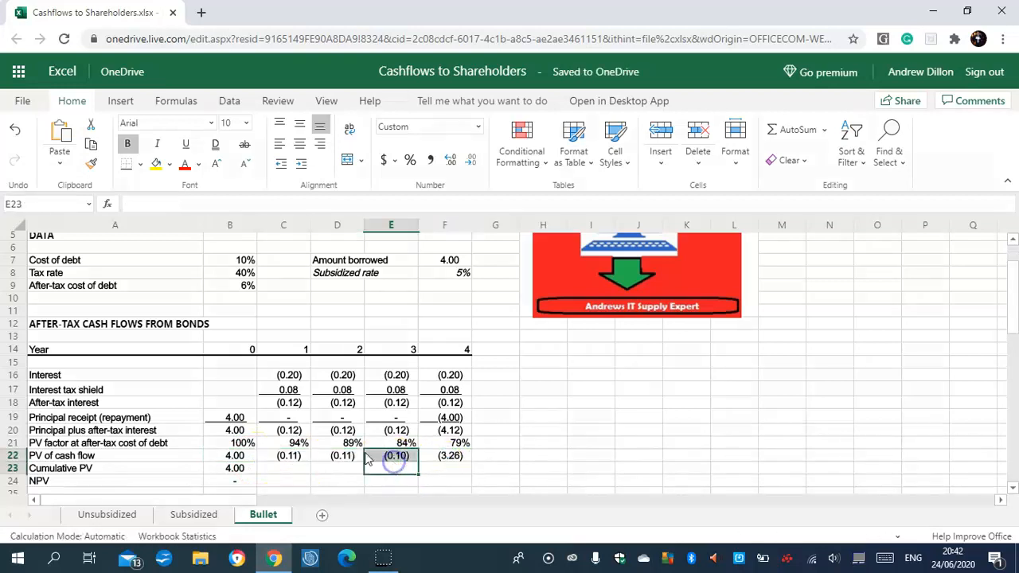
Step: Fill the cumulative PV formula from B23 across to F23 and check the copied formulas for years 2 to 4
click(239, 469)
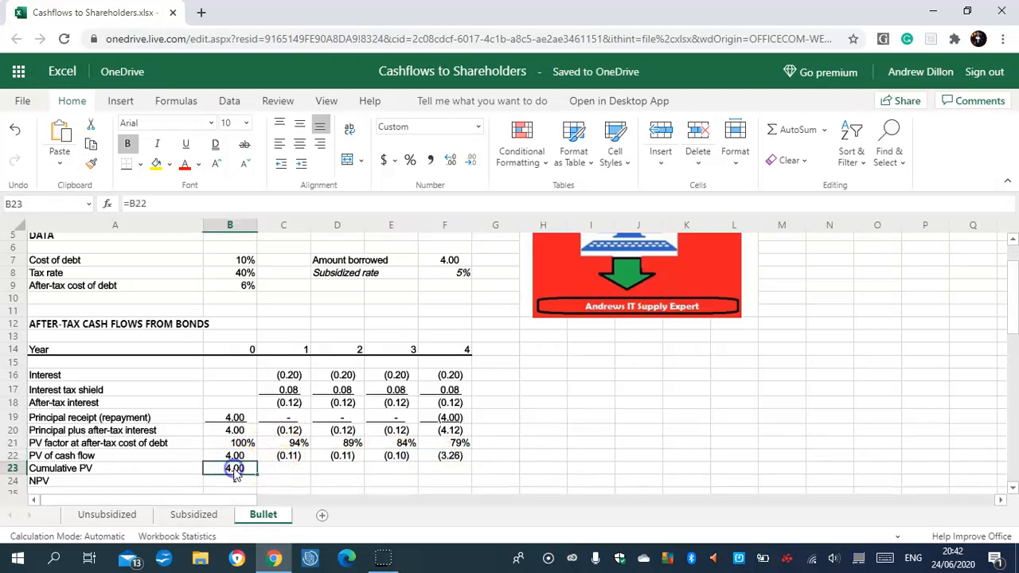
drag(256, 474, 435, 470)
click(438, 480)
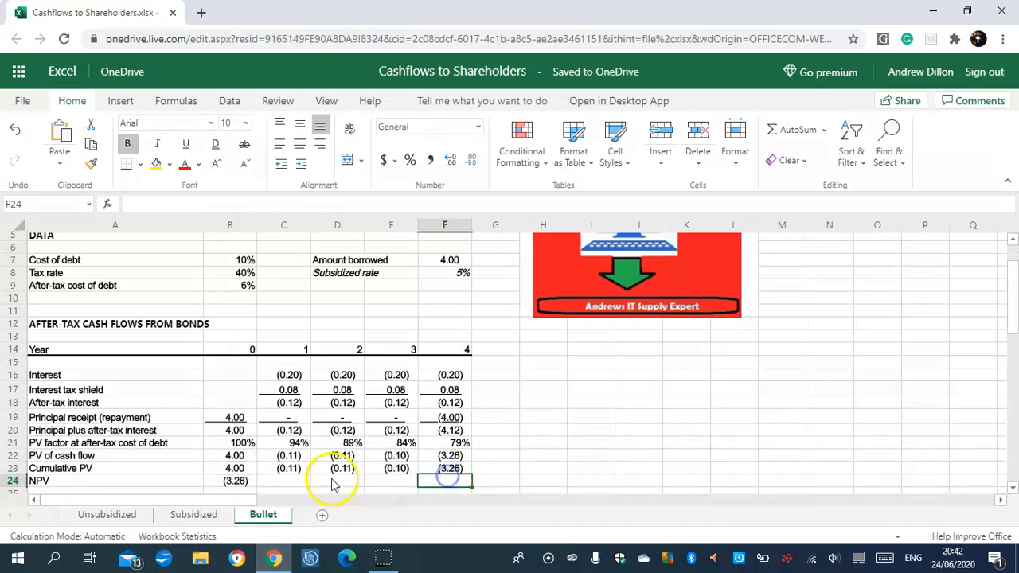
click(348, 470)
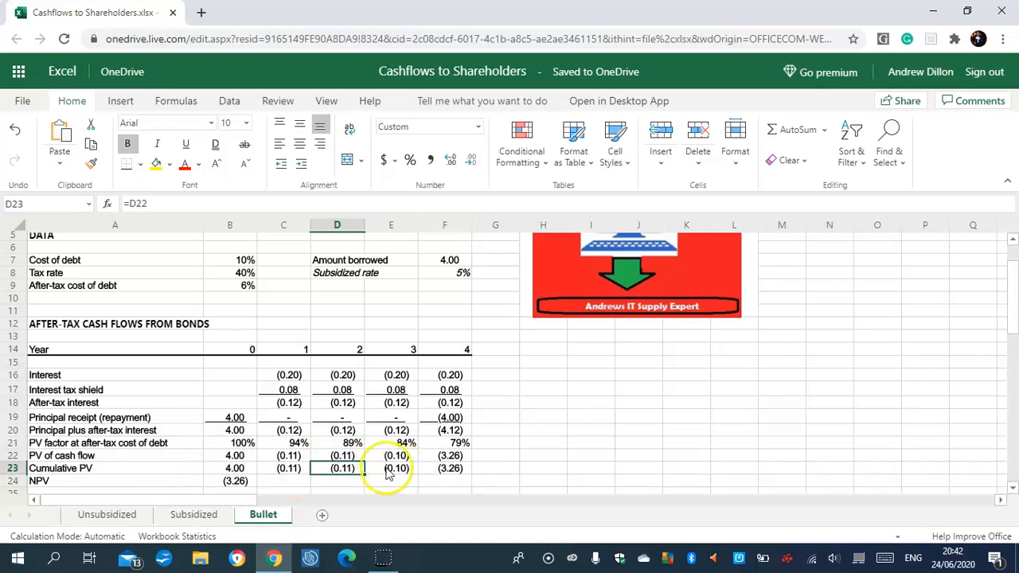
click(349, 458)
click(398, 469)
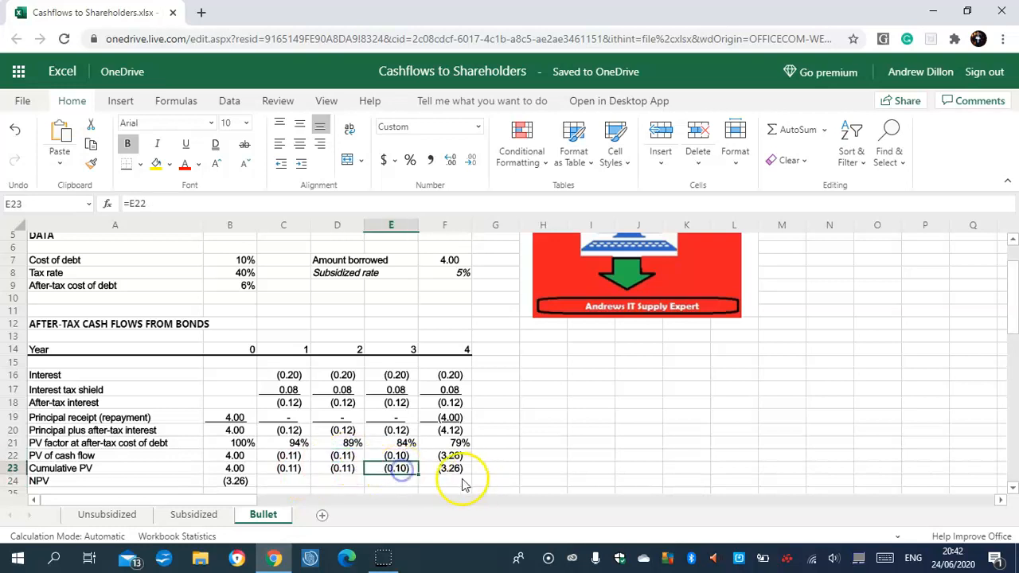
click(453, 469)
Step: Fill the NPV formula from B24 across to F24 and check the year 2 formula
drag(1013, 307, 1013, 337)
click(280, 377)
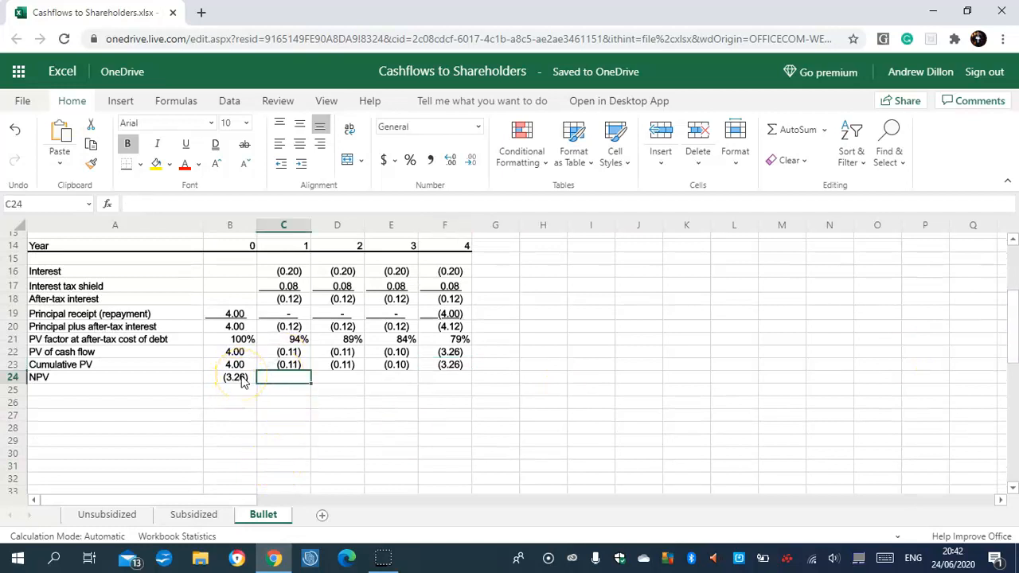
click(241, 379)
drag(261, 386, 446, 381)
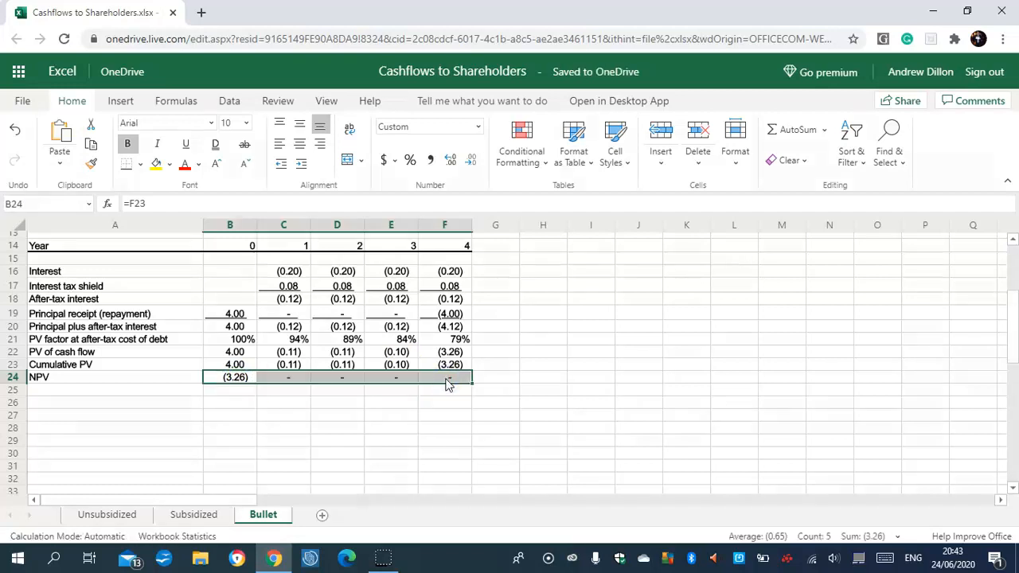
click(357, 382)
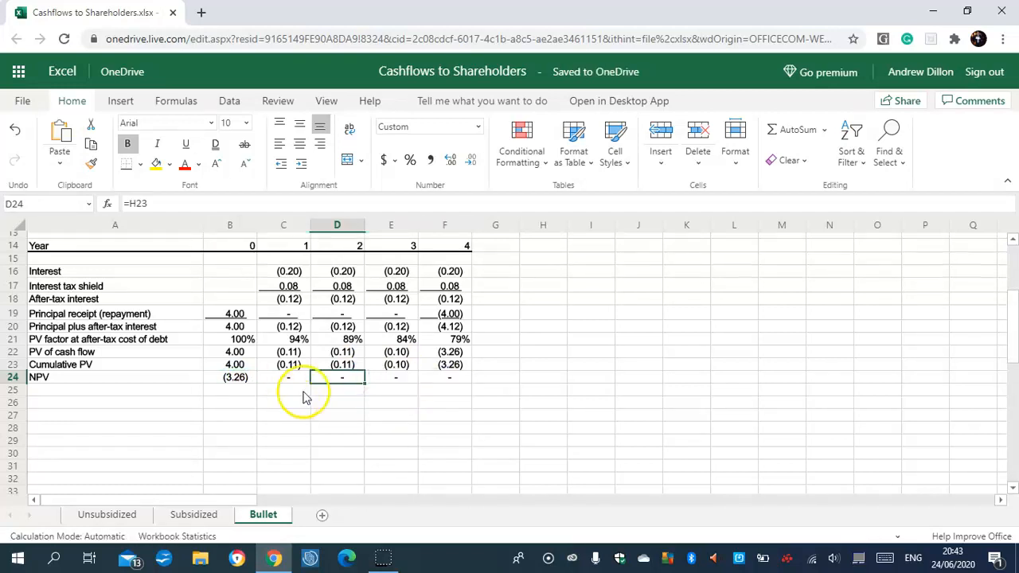
Step: Review the introductory note on bullet loans in A1 and the data at the start of the sheet
drag(1012, 322, 1016, 285)
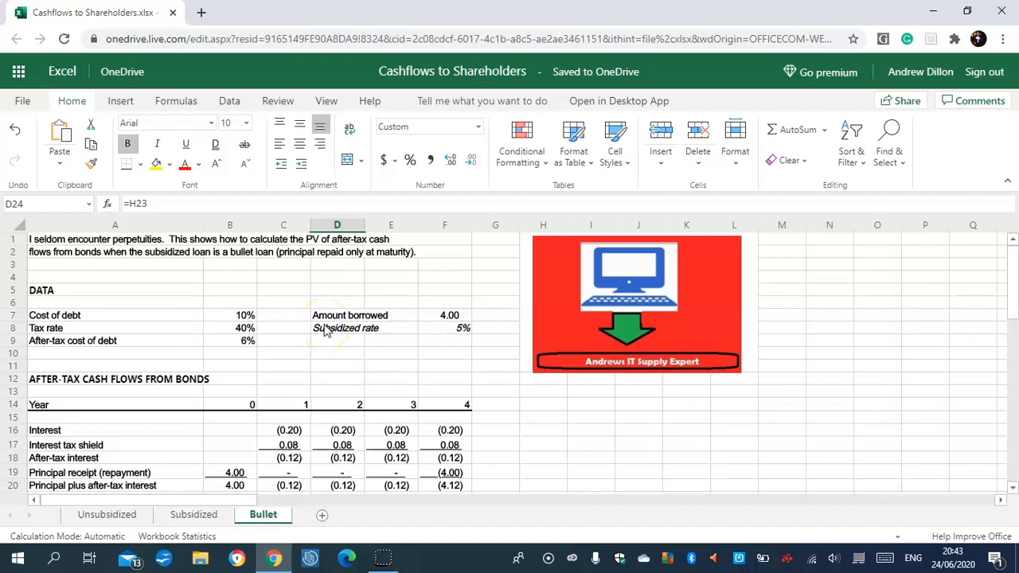
click(33, 242)
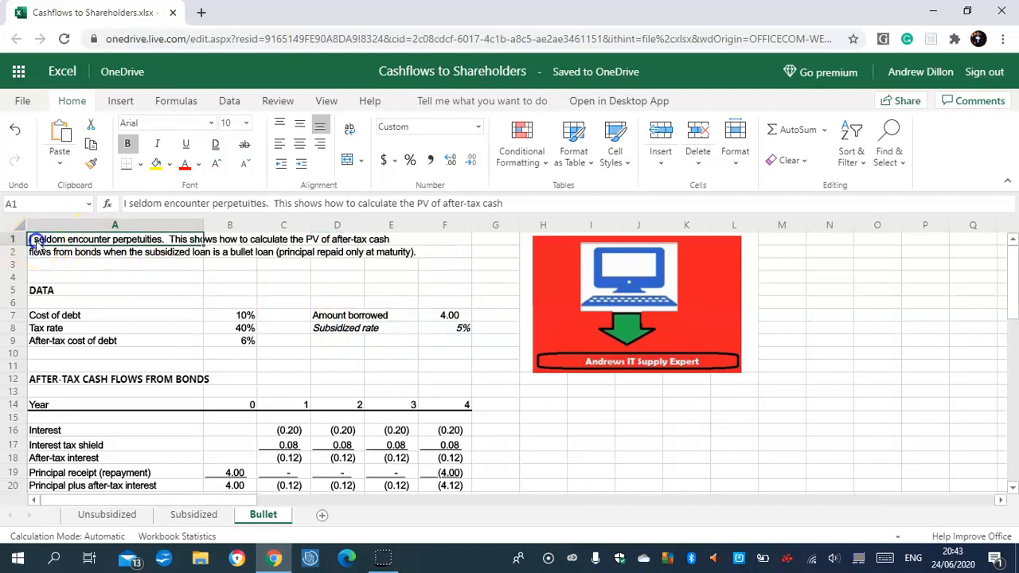
click(122, 278)
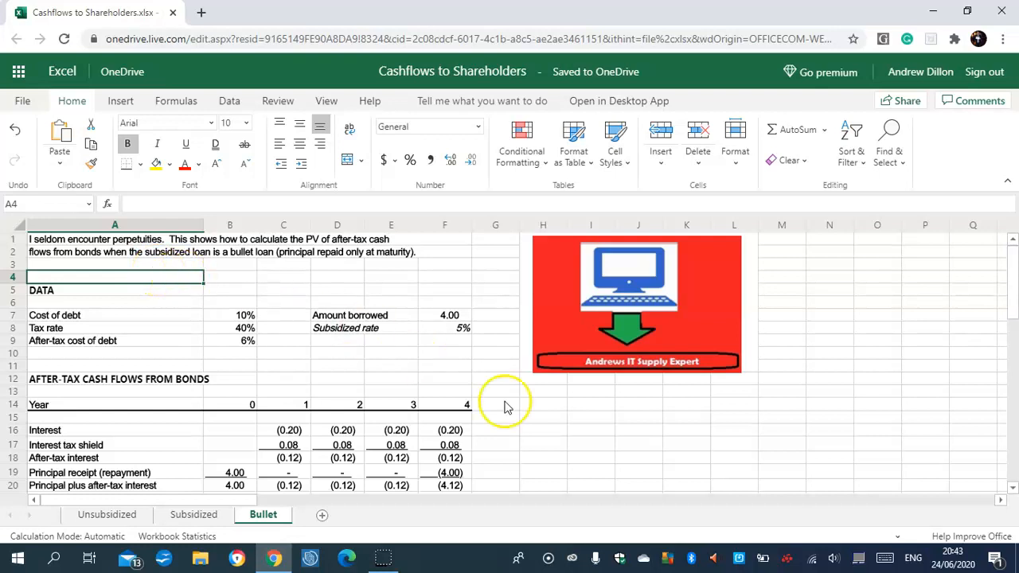
click(635, 444)
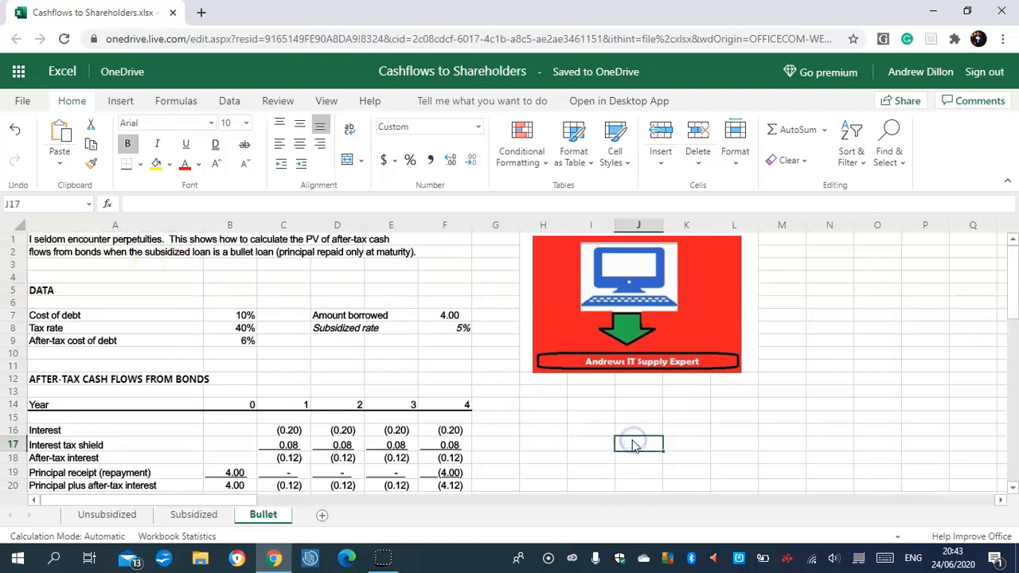